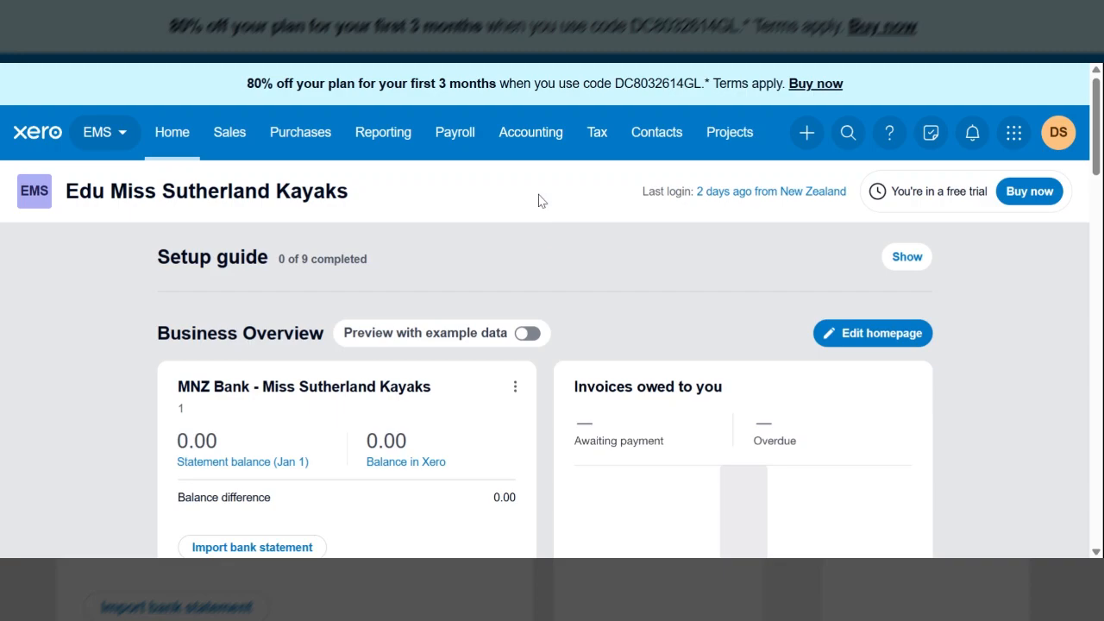
Step: Open the conversion balances page from the accounting settings
{"action": "left_click", "coordinate": [535, 145]}
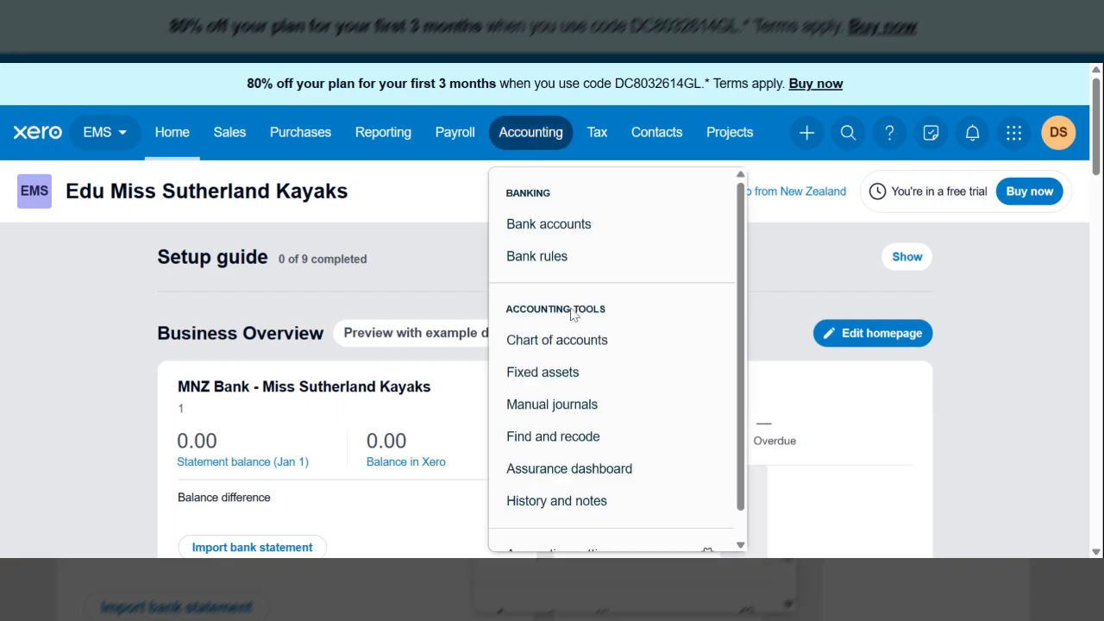
{"action": "scroll", "coordinate": [571, 316], "scroll_direction": "down", "scroll_amount": 1}
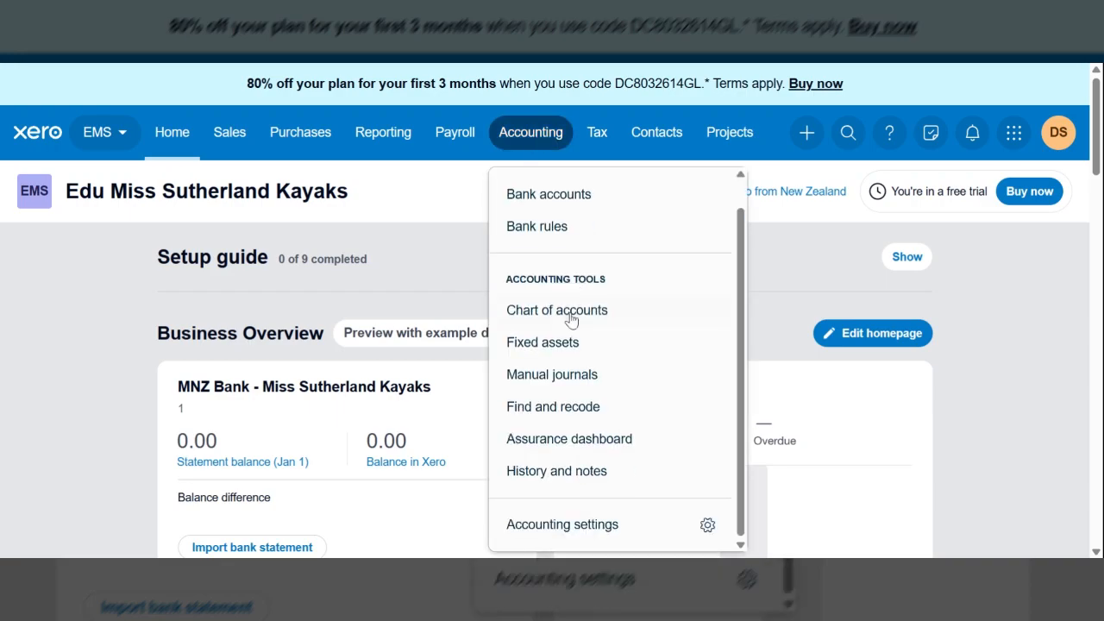
{"action": "left_click", "coordinate": [576, 526]}
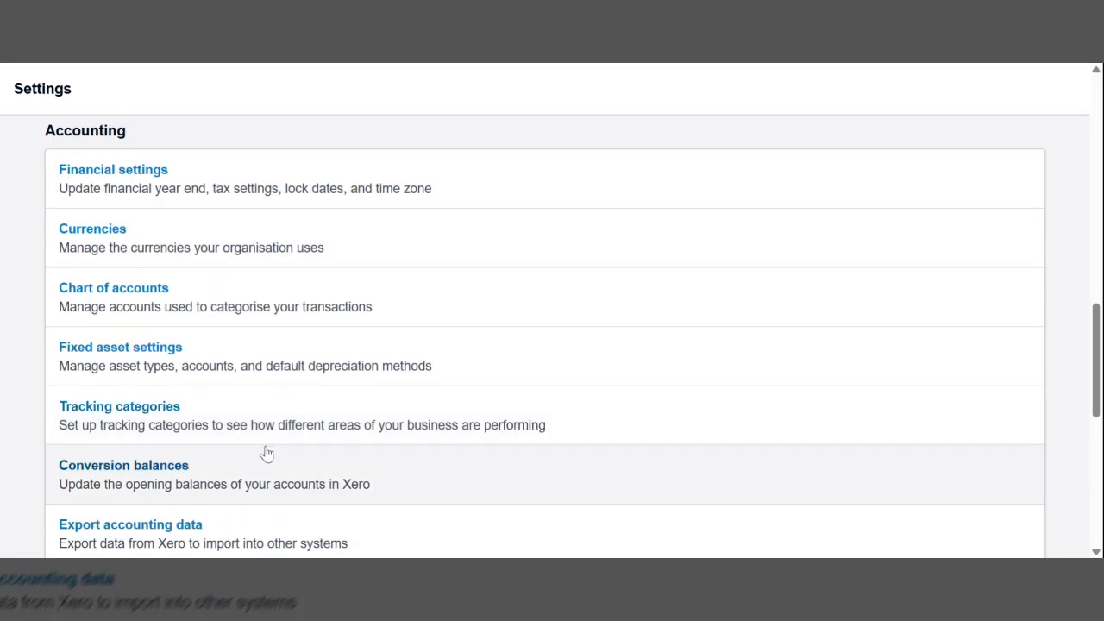
{"action": "left_click", "coordinate": [161, 470]}
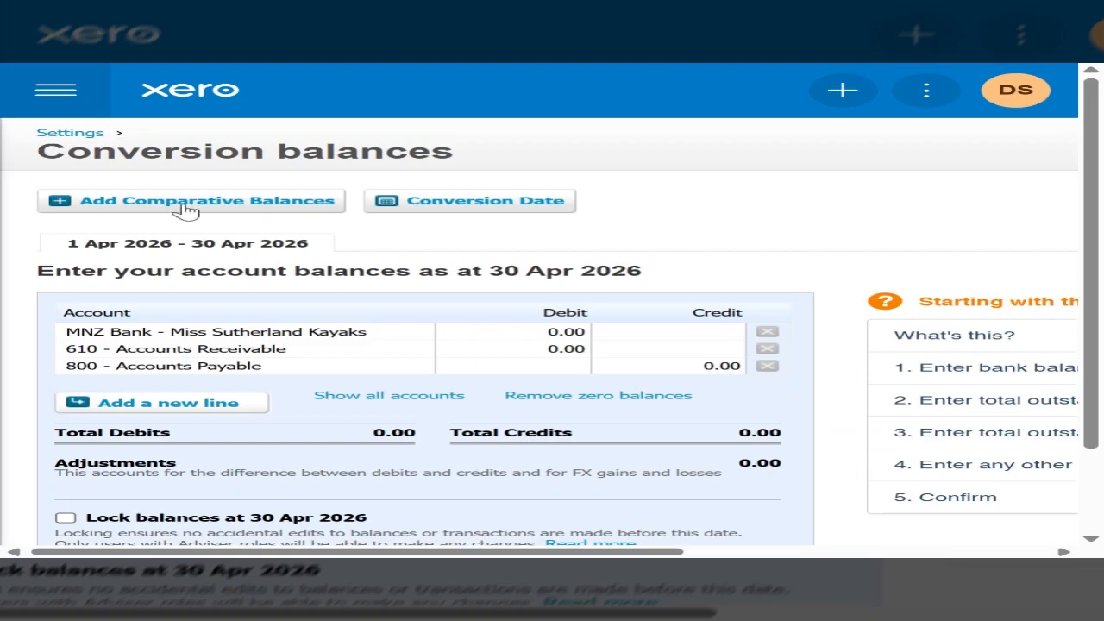
Step: Set the conversion date to January 2026 and save it
{"action": "left_click", "coordinate": [462, 203]}
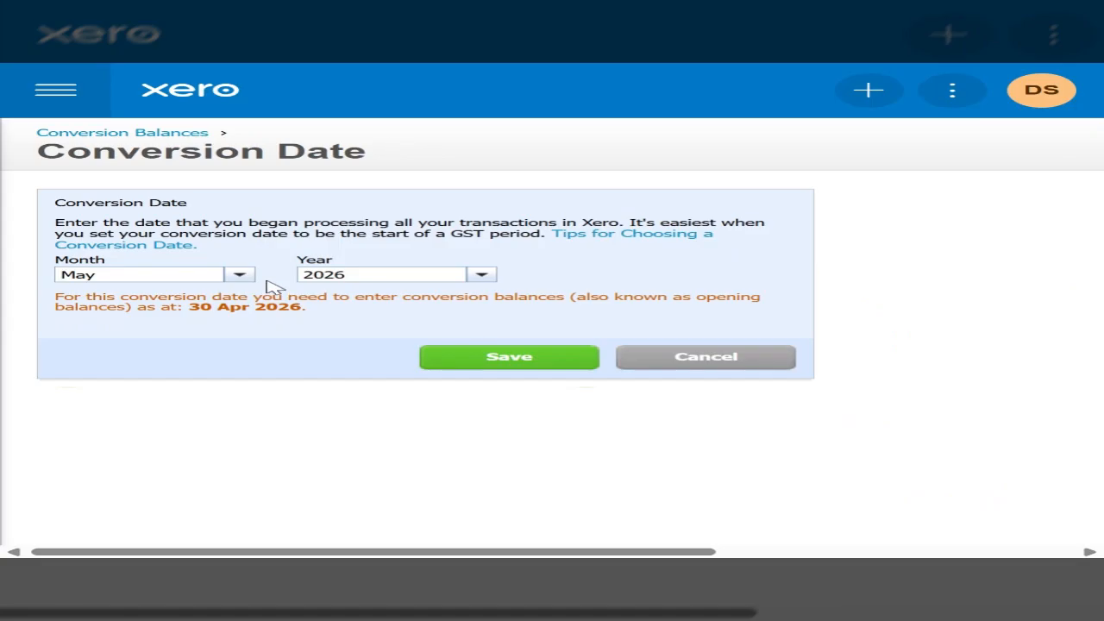
{"action": "left_click", "coordinate": [239, 276]}
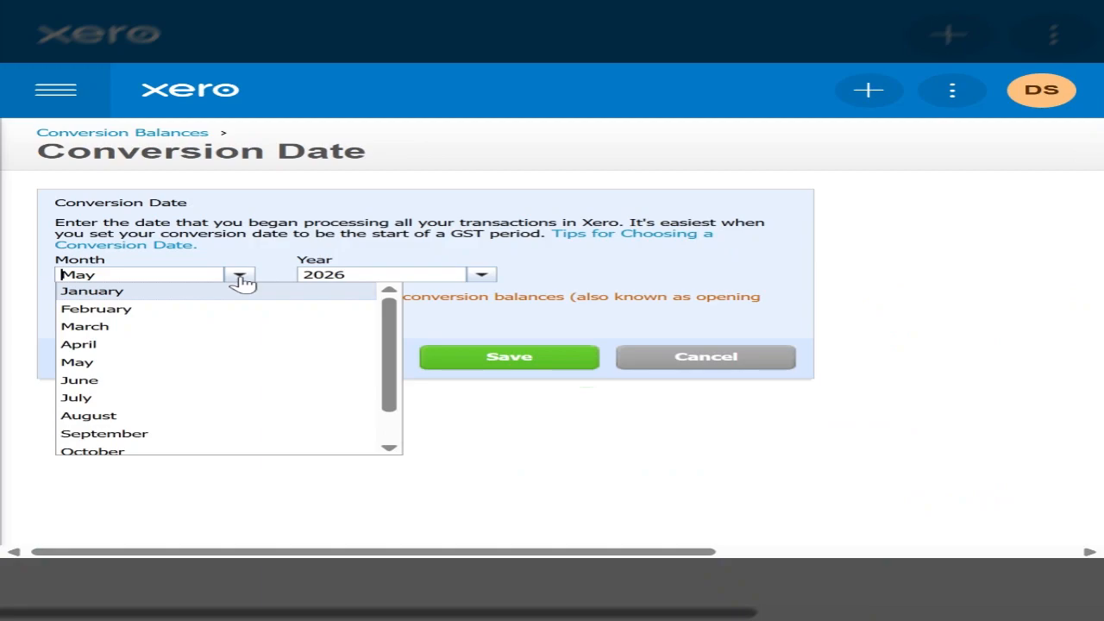
{"action": "left_click", "coordinate": [179, 294]}
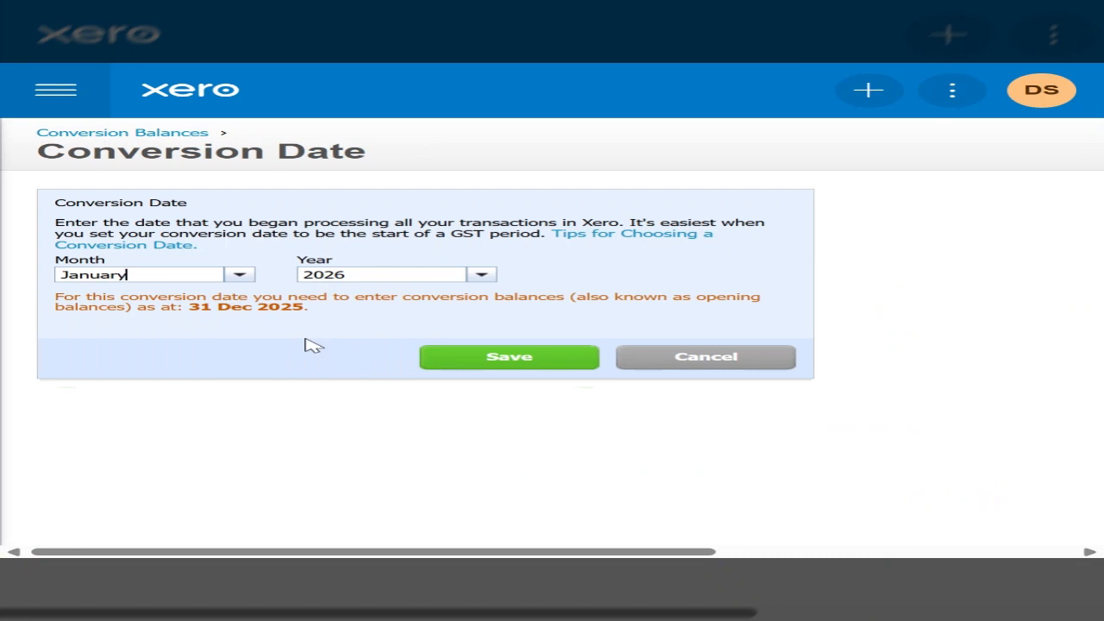
{"action": "left_click", "coordinate": [521, 359]}
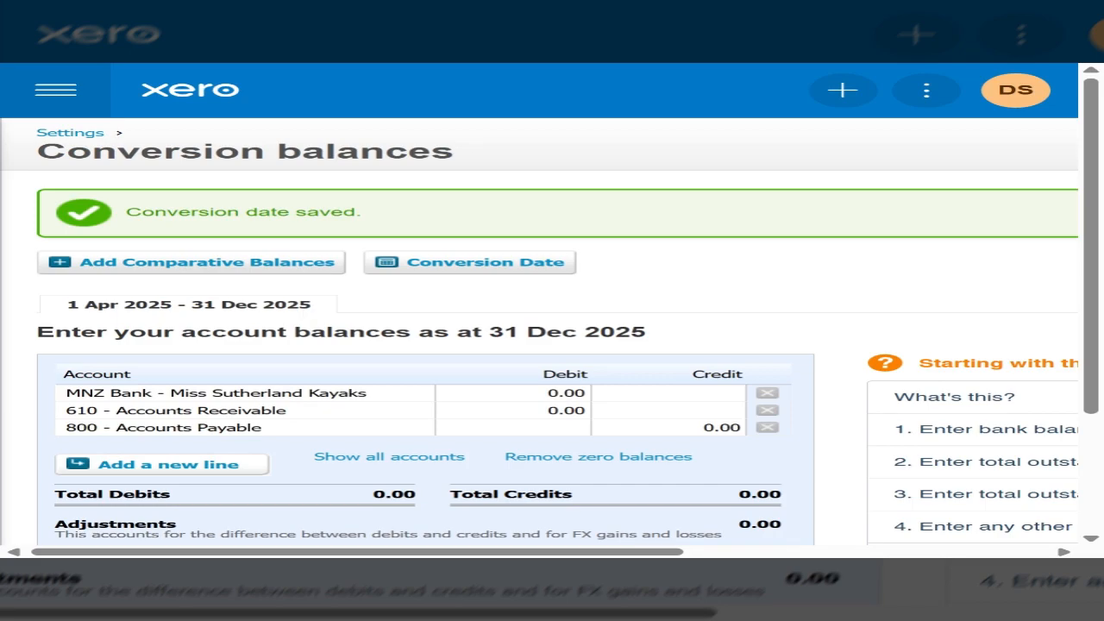
Step: Enter a debit balance of 590 for the 610 - Accounts Receivable account
{"action": "left_click", "coordinate": [293, 413]}
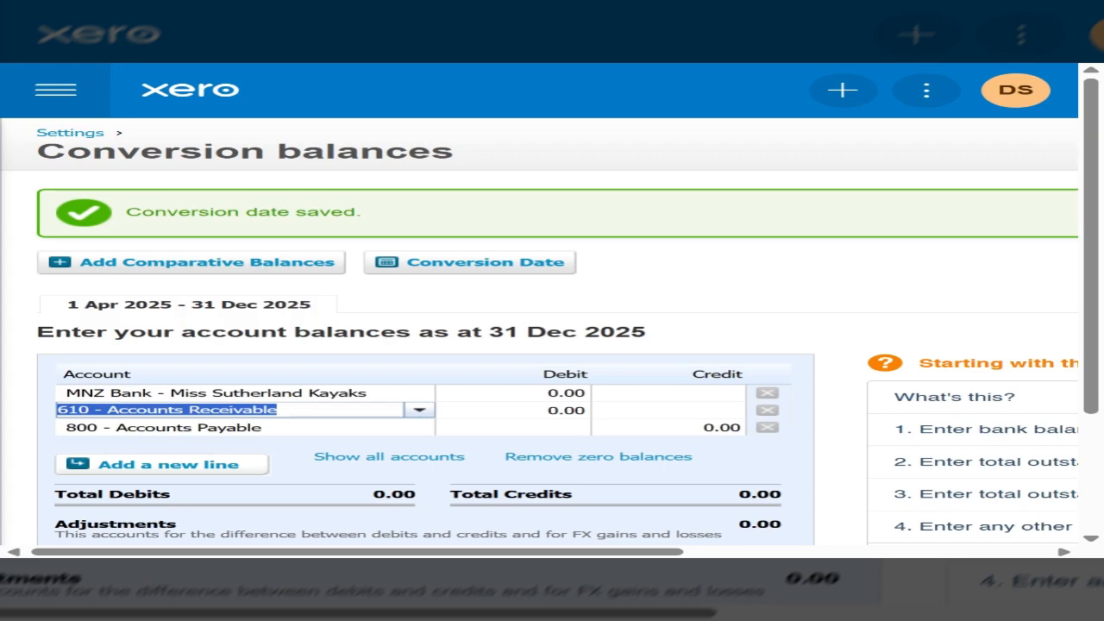
{"action": "type", "text": "accoun"}
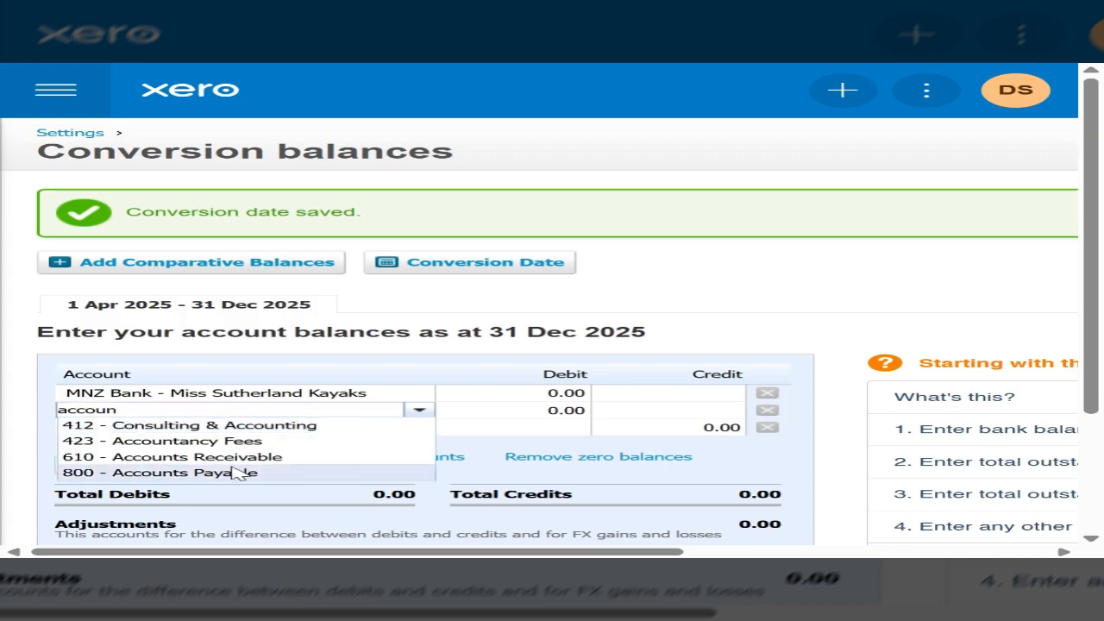
{"action": "left_click", "coordinate": [221, 459]}
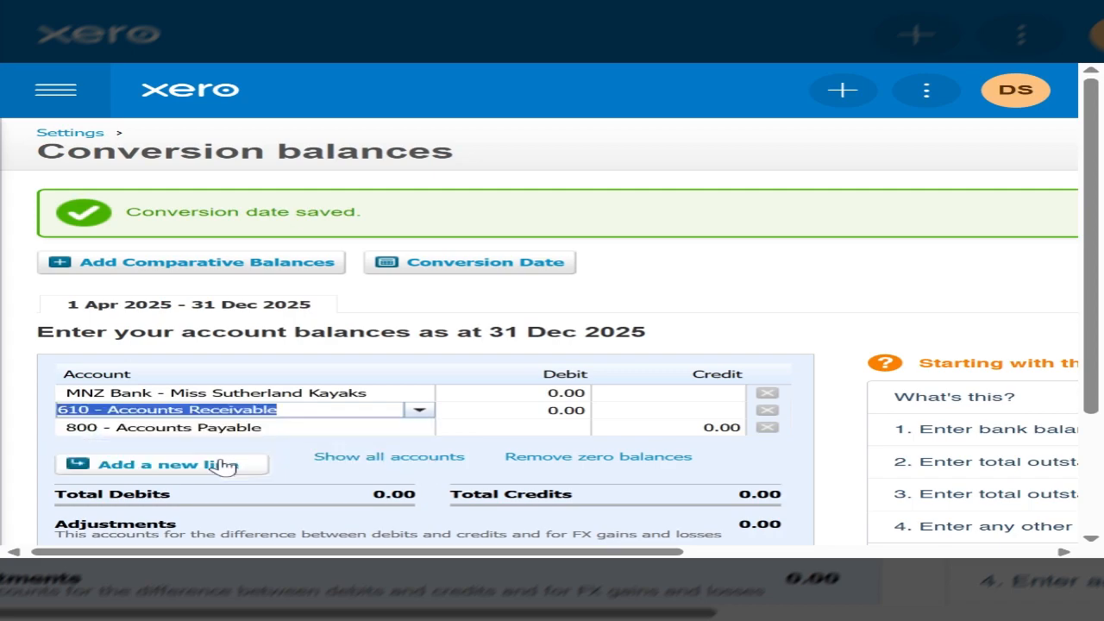
{"action": "left_click", "coordinate": [511, 411]}
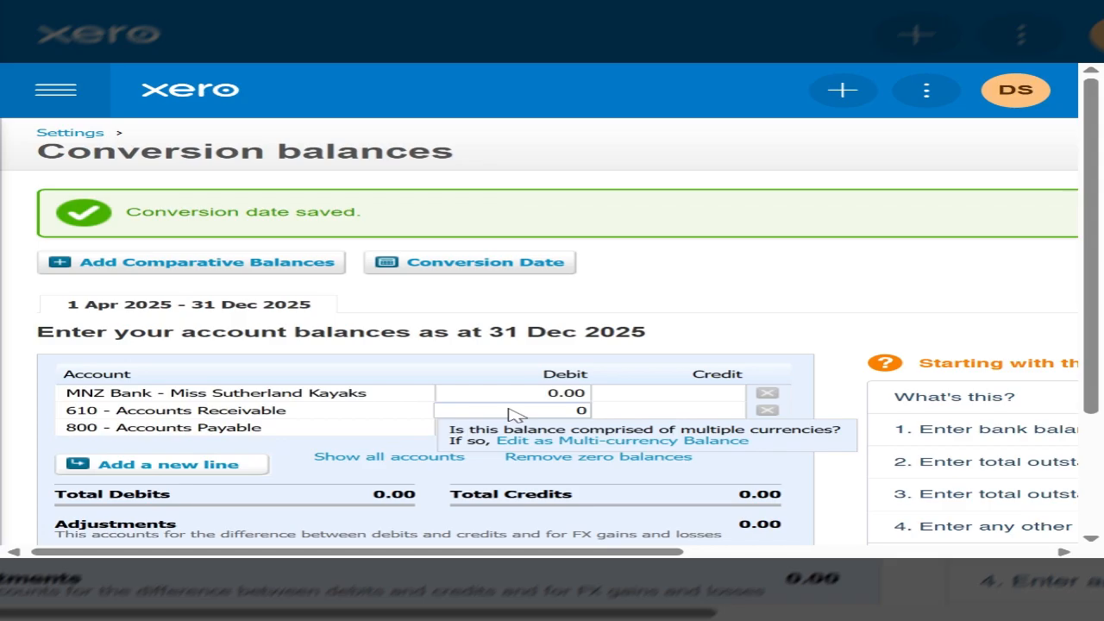
{"action": "type", "text": "590"}
{"action": "key", "text": "Tab"}
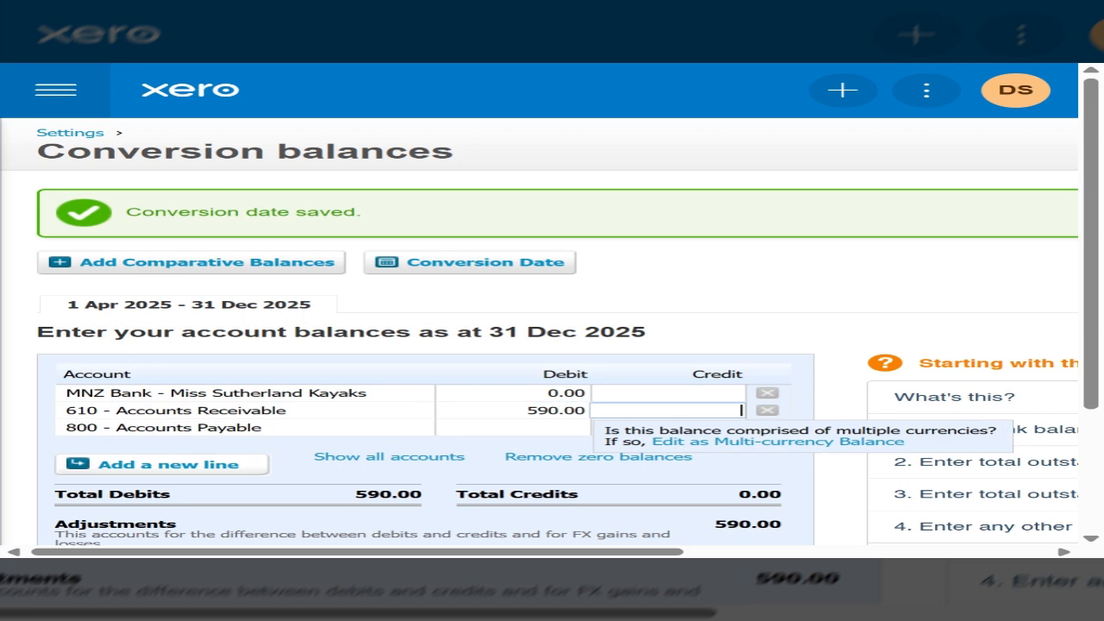
Step: Enter a credit balance of 3,130 for the 800 - Accounts Payable account
{"action": "left_click", "coordinate": [265, 435]}
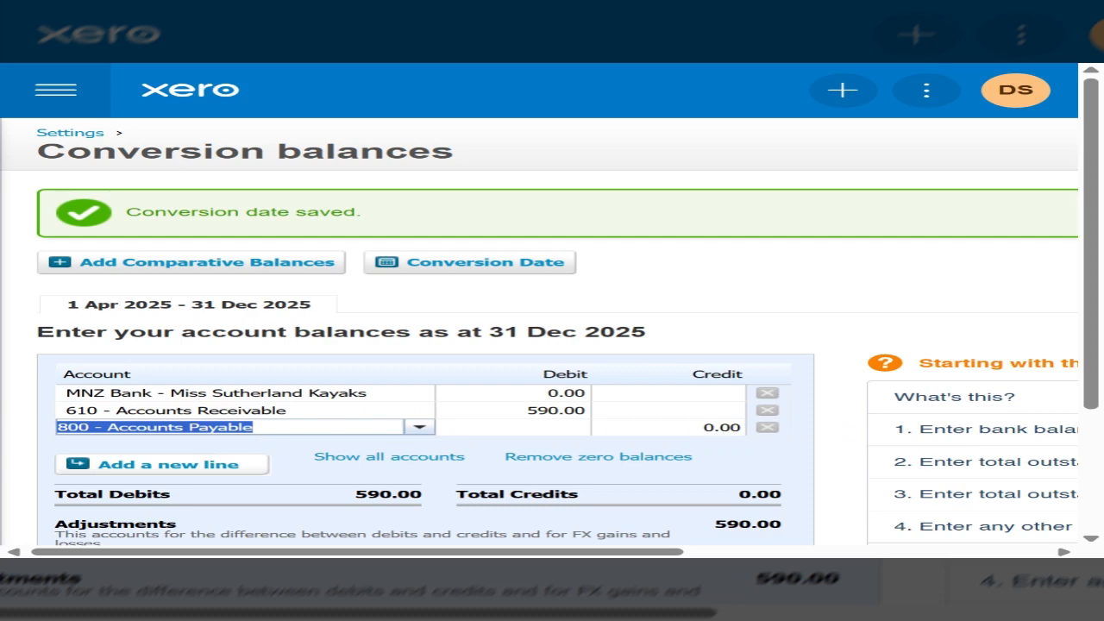
{"action": "left_click", "coordinate": [656, 430]}
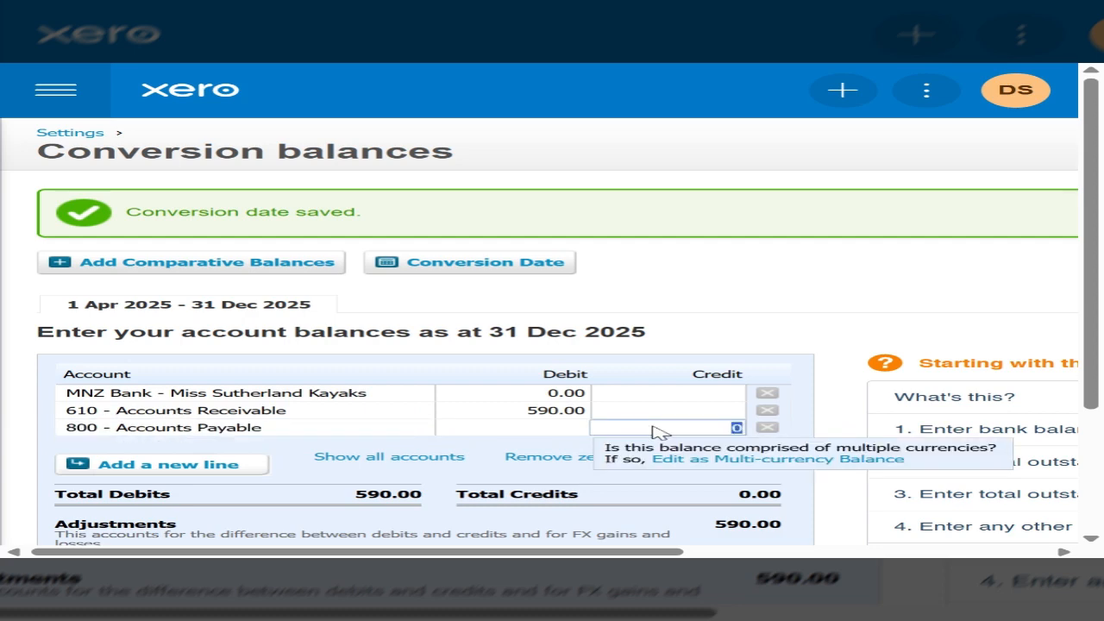
{"action": "type", "text": "3130"}
{"action": "key", "text": "Return"}
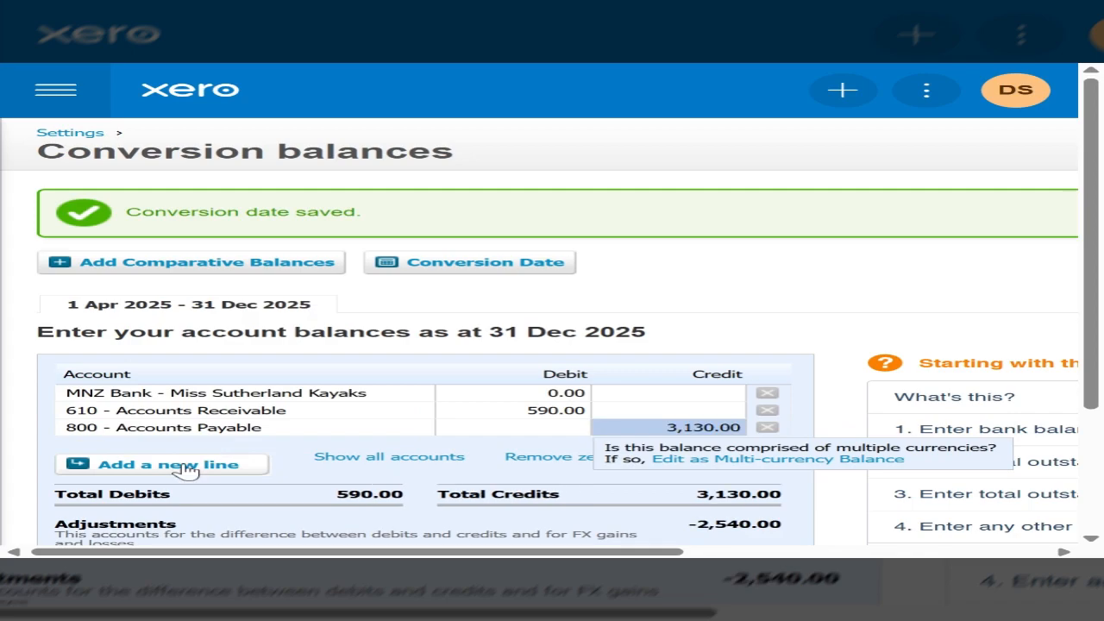
Step: Add four blank lines below Accounts Payable in the conversion balances table
{"action": "left_click", "coordinate": [186, 467]}
{"action": "left_click", "coordinate": [181, 479]}
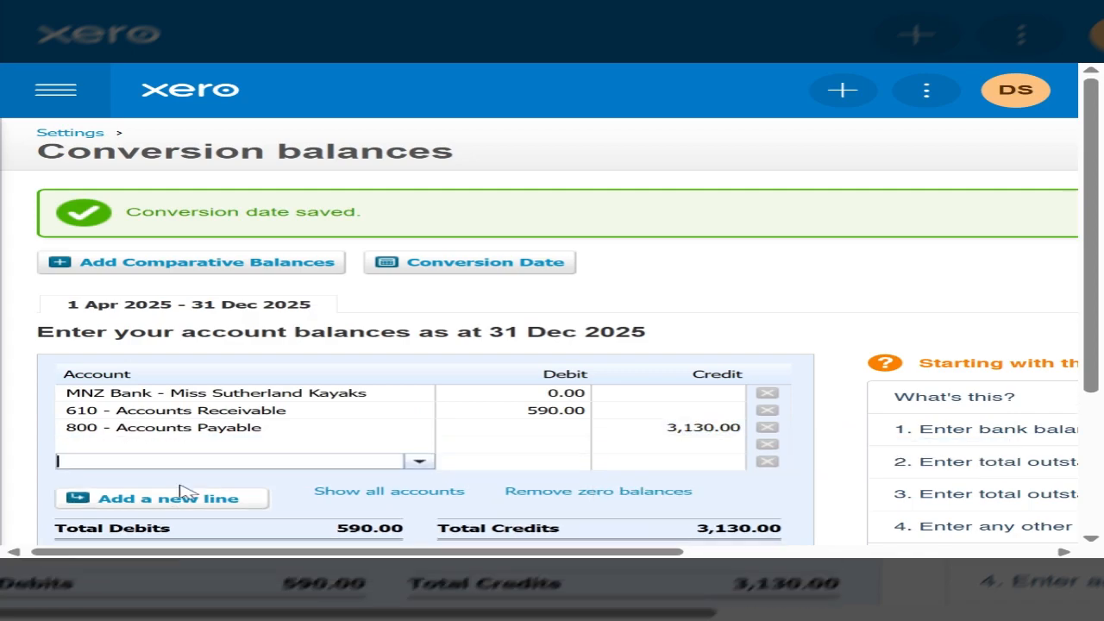
{"action": "left_click", "coordinate": [181, 490]}
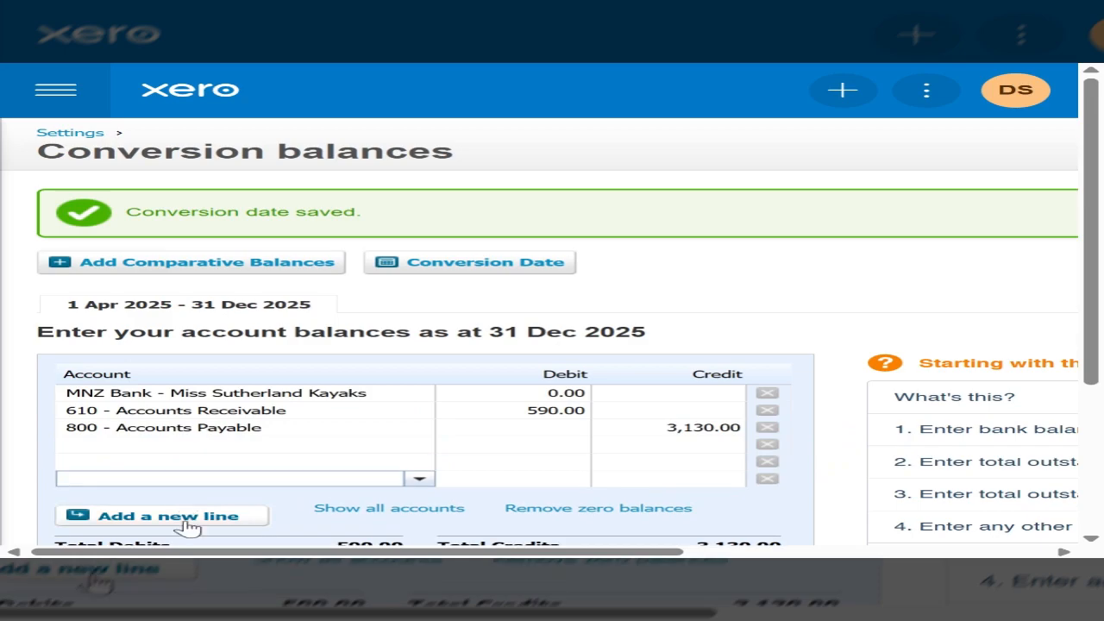
{"action": "left_click", "coordinate": [186, 521]}
{"action": "left_click", "coordinate": [110, 445]}
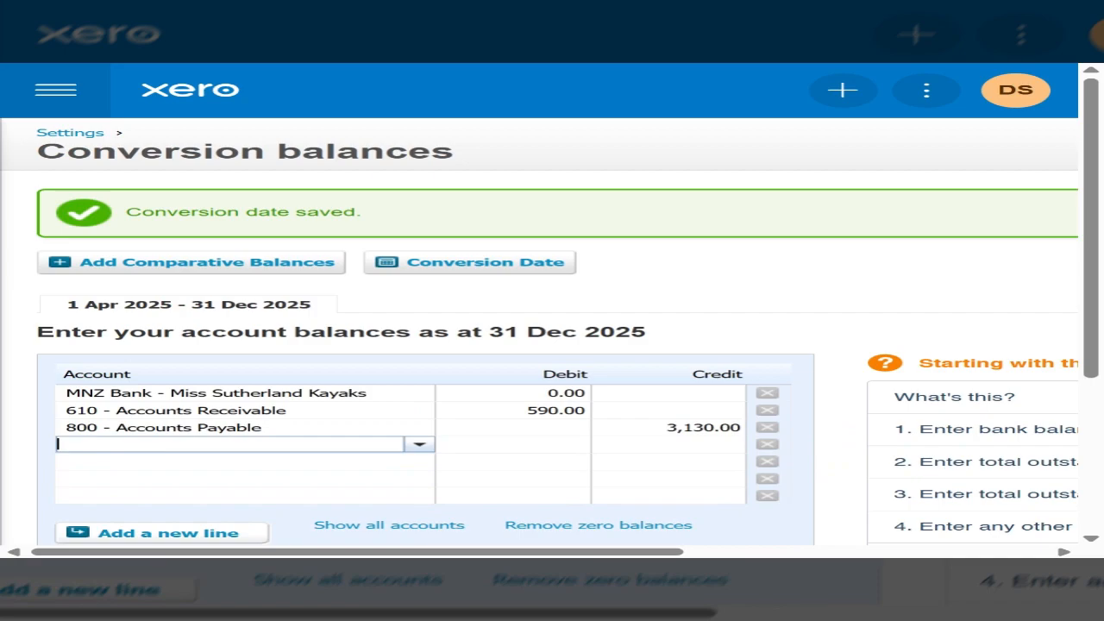
Step: Enter a debit balance of 3,400 for the MNZ Bank account
{"action": "left_click", "coordinate": [522, 398]}
{"action": "type", "text": "34"}
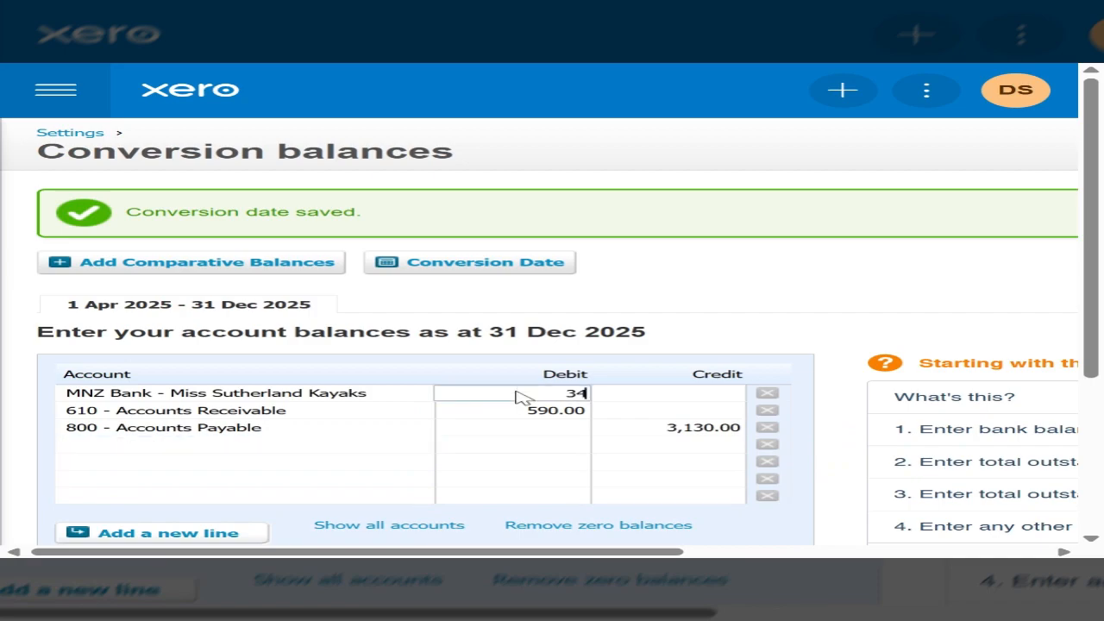
{"action": "type", "text": "00"}
Step: Fill the first blank line with account 699 - Inventory Adjustment and a debit balance of 27,490
{"action": "left_click", "coordinate": [117, 447]}
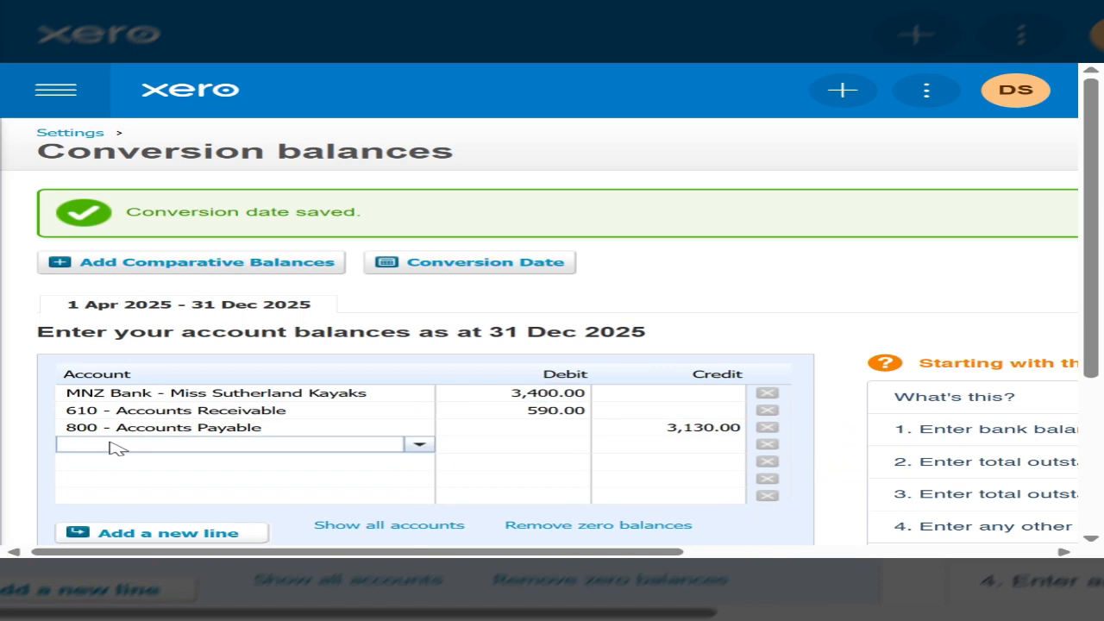
{"action": "type", "text": "inve"}
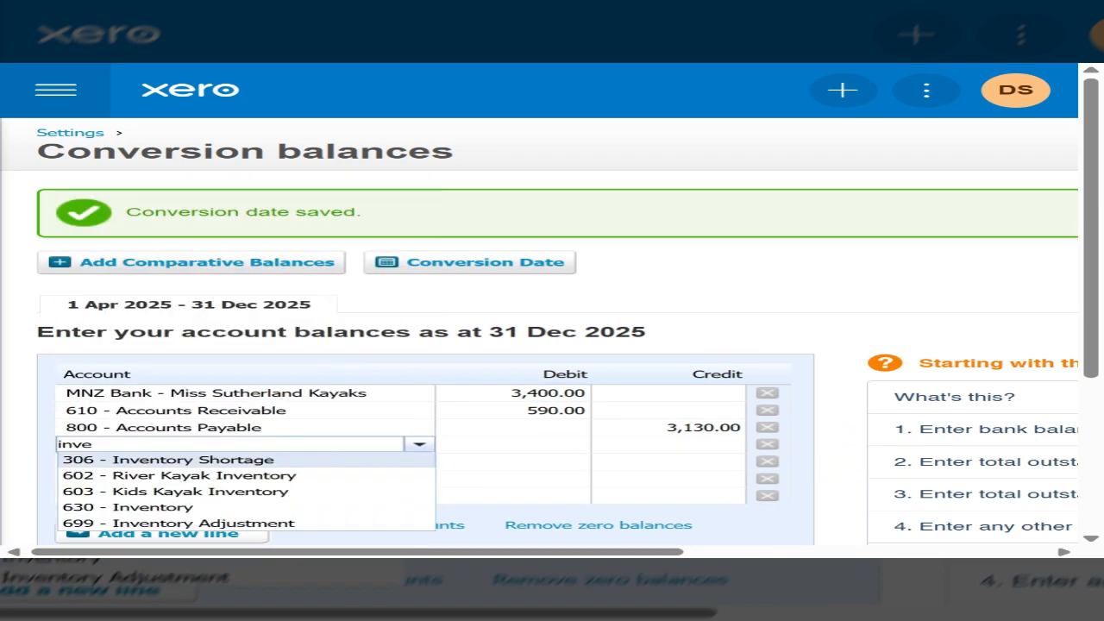
{"action": "left_click", "coordinate": [205, 524]}
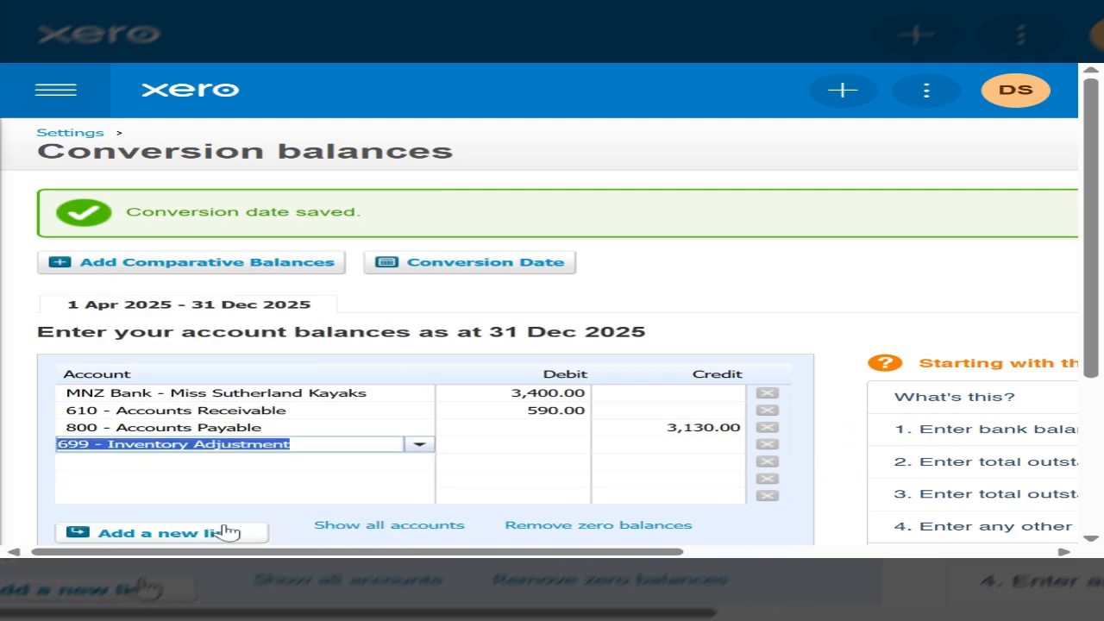
{"action": "left_click", "coordinate": [522, 450]}
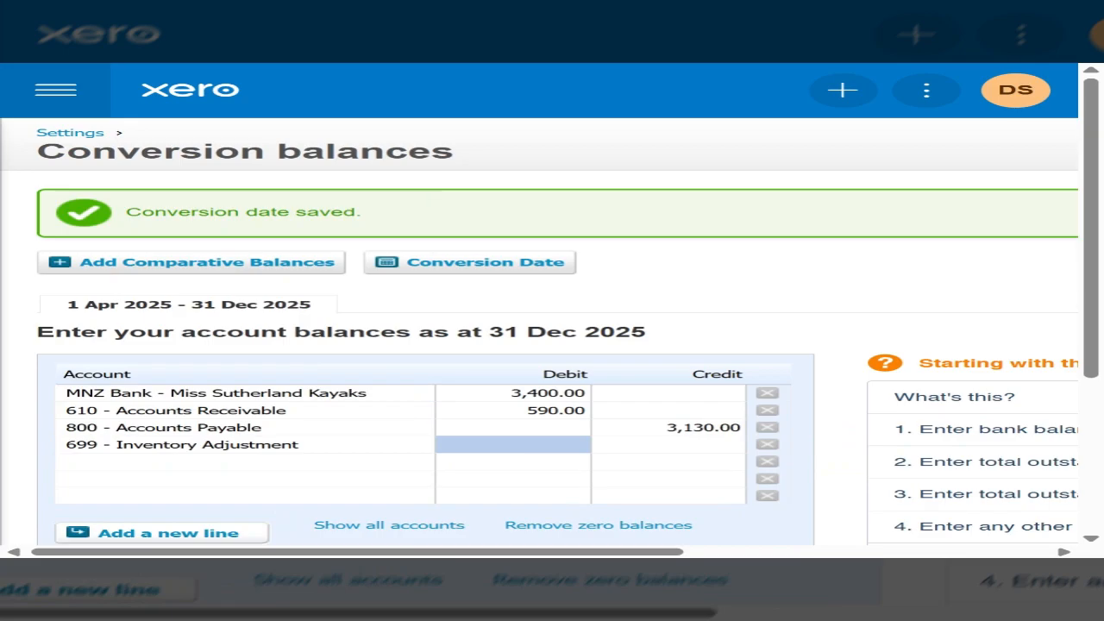
{"action": "left_click", "coordinate": [521, 445]}
{"action": "type", "text": "27"}
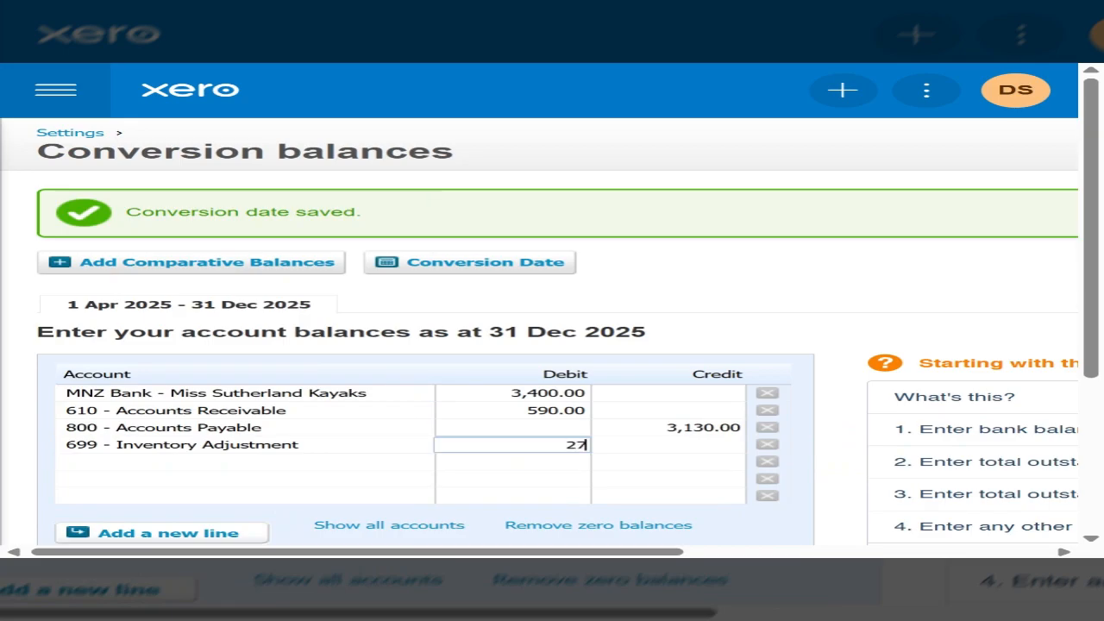
{"action": "type", "text": ",490"}
{"action": "key", "text": "Tab"}
{"action": "key", "text": "Tab"}
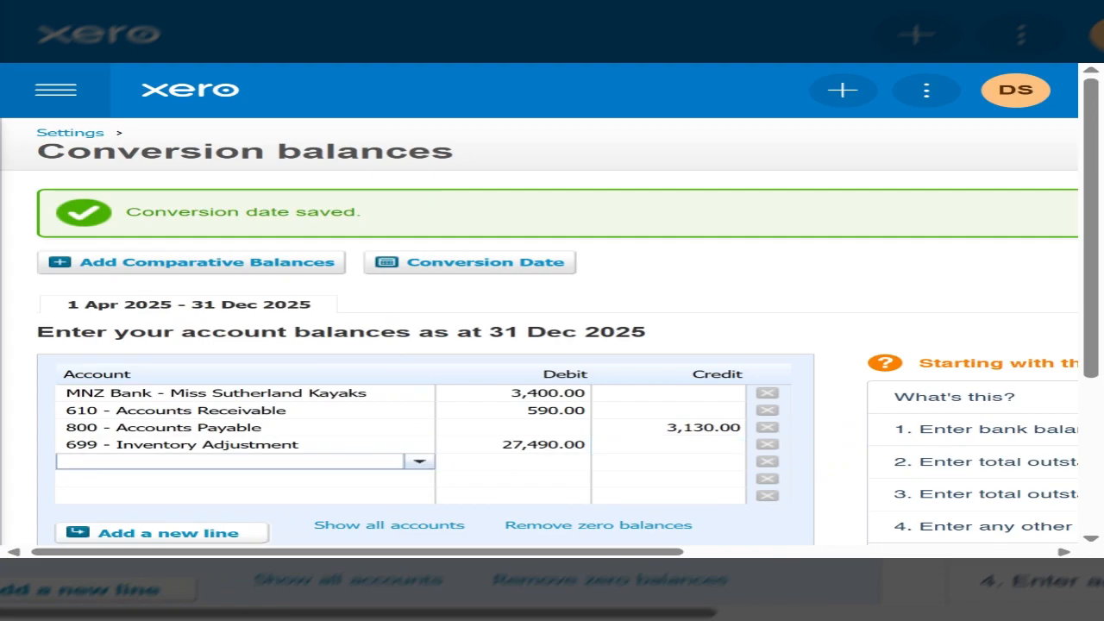
Step: Fill the next line with account 730 - Fittings & Equipment and a debit balance of 27,000
{"action": "type", "text": "7"}
{"action": "key", "text": "BackSpace"}
{"action": "type", "text": "fit"}
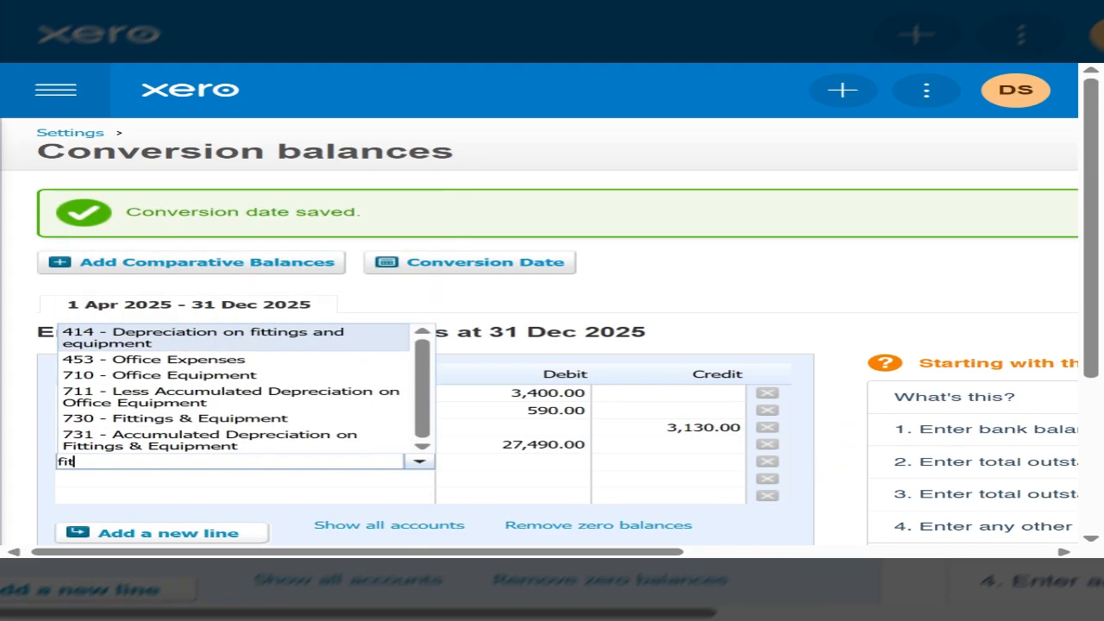
{"action": "type", "text": "ti"}
{"action": "key", "text": "Down"}
{"action": "key", "text": "Tab"}
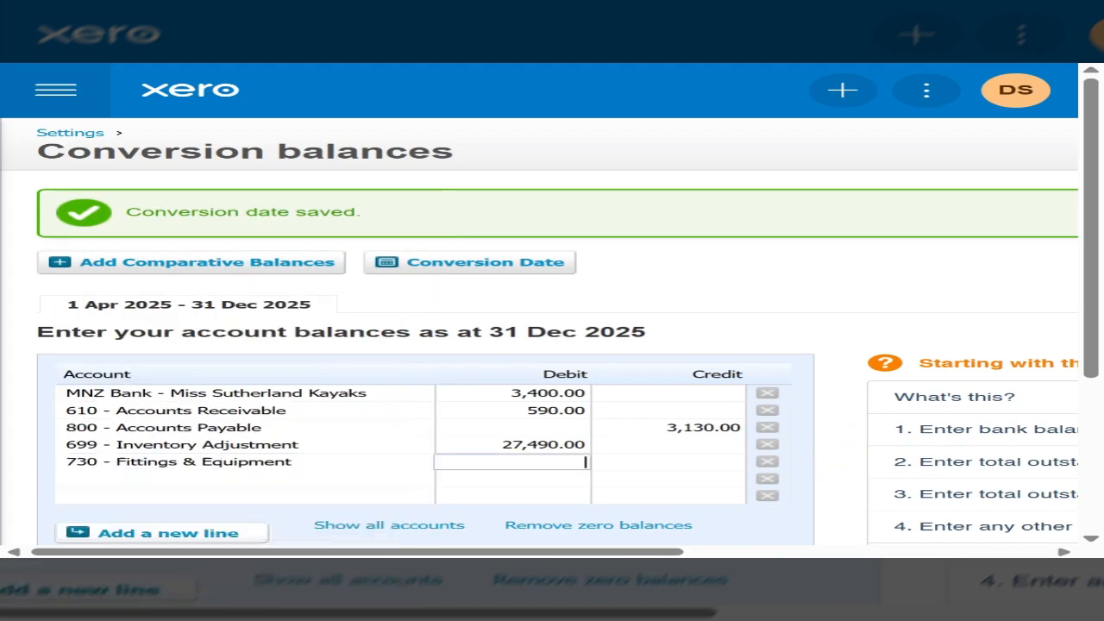
{"action": "type", "text": "2700"}
{"action": "key", "text": "Tab"}
{"action": "key", "text": "Tab"}
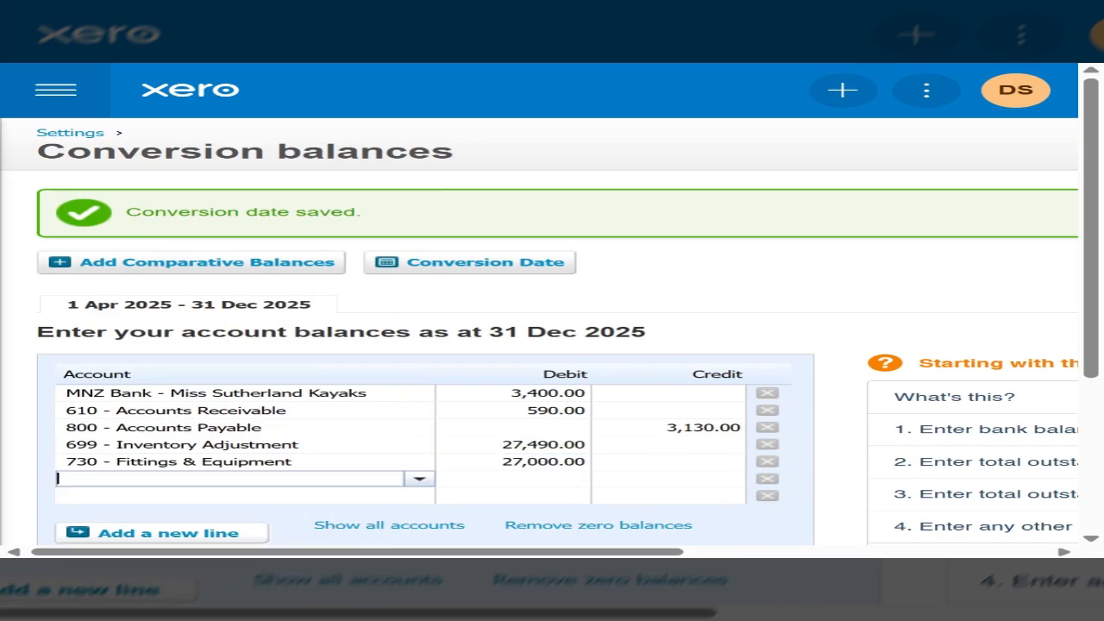
Step: Fill the next line with account 731 - Accumulated Depreciation on Fittings & Equipment and a credit balance of 10,800
{"action": "type", "text": "Accu"}
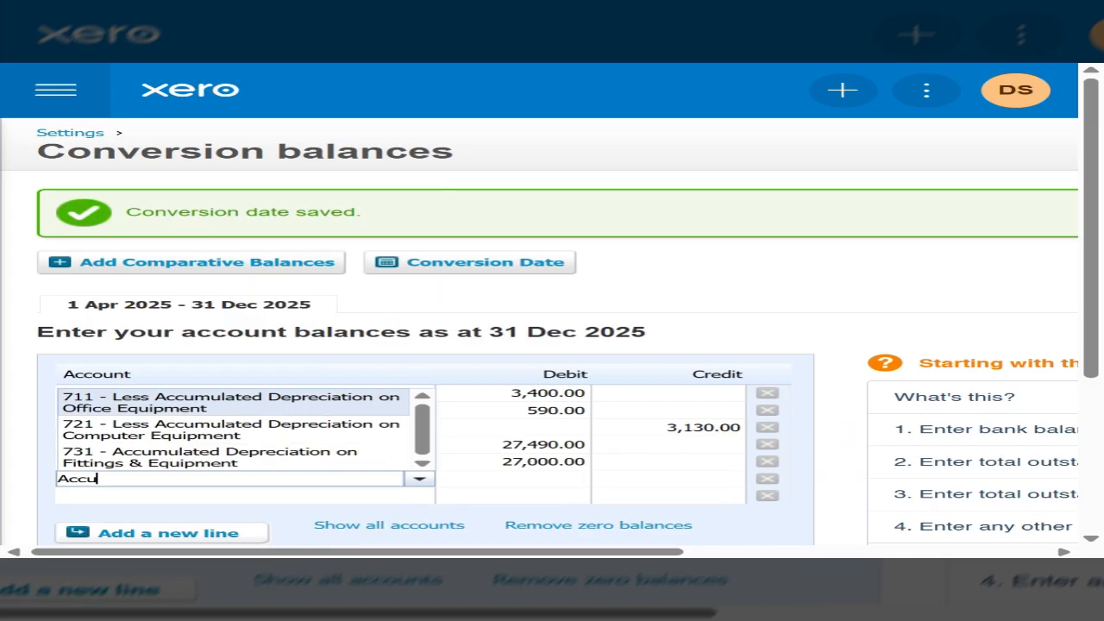
{"action": "left_click", "coordinate": [294, 457]}
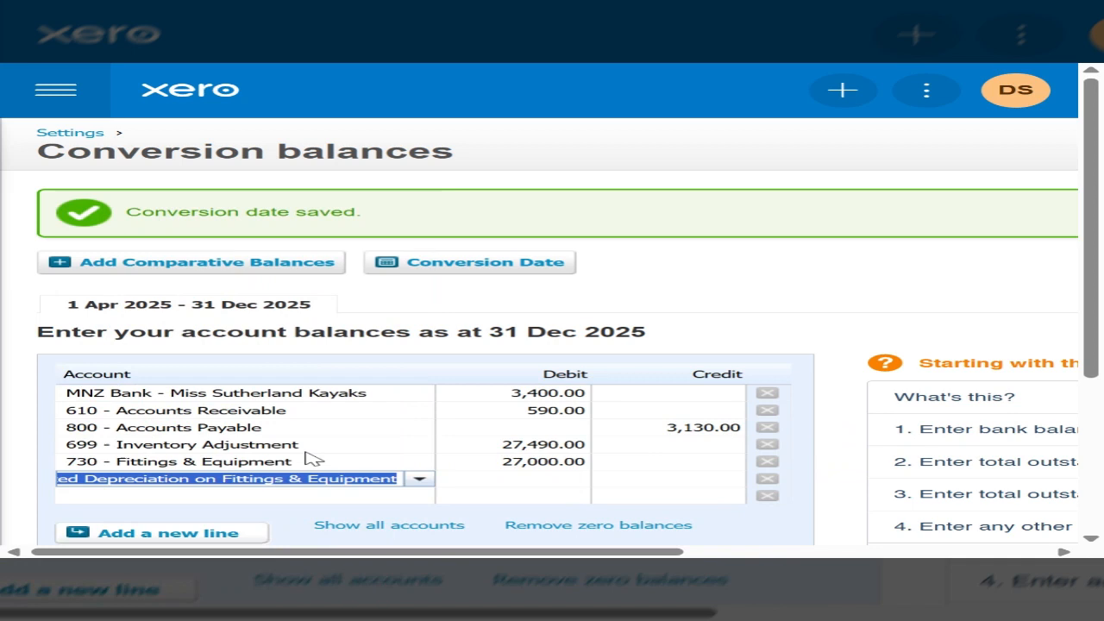
{"action": "left_click", "coordinate": [684, 483]}
{"action": "type", "text": "1"}
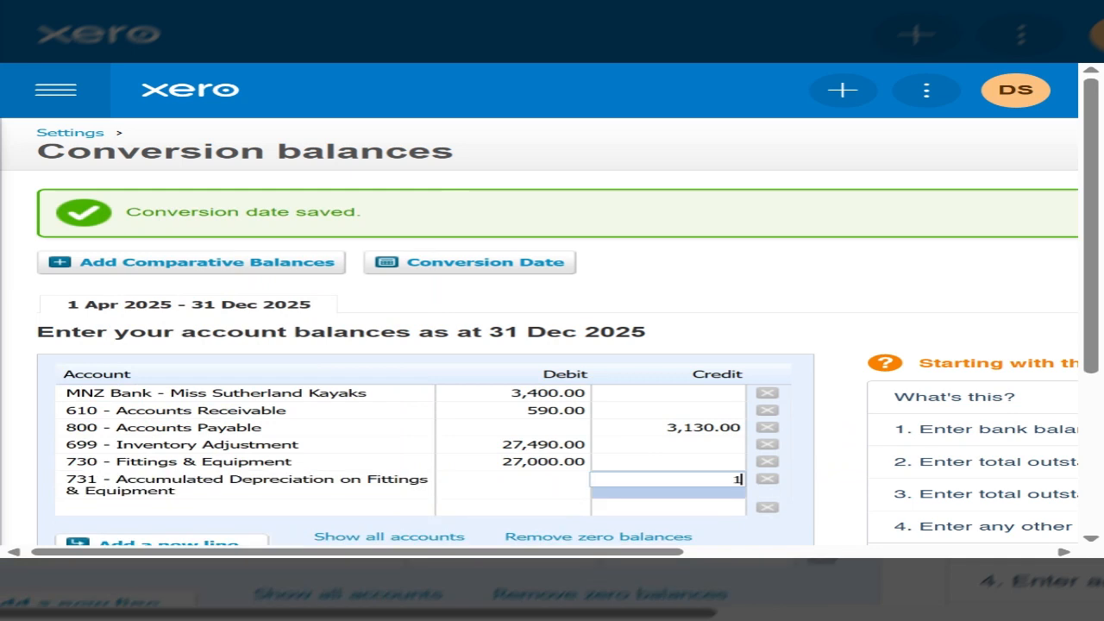
{"action": "type", "text": "0800"}
{"action": "key", "text": "Tab"}
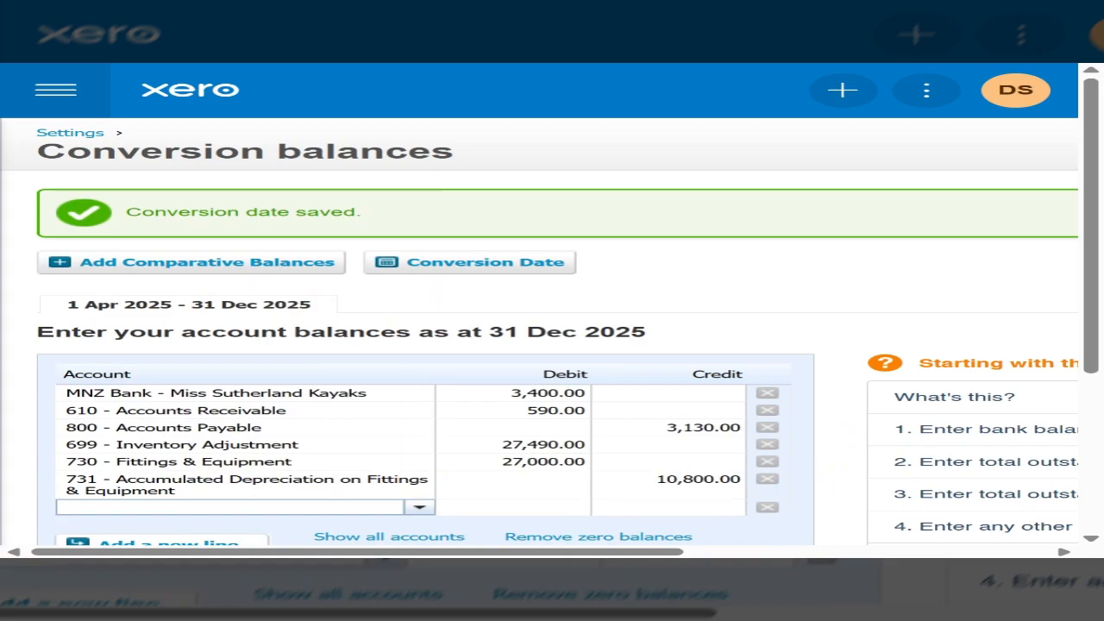
Step: Fill the blank line with account 411 - Vehicle Expenses and a debit balance of 42,000
{"action": "type", "text": "Veh"}
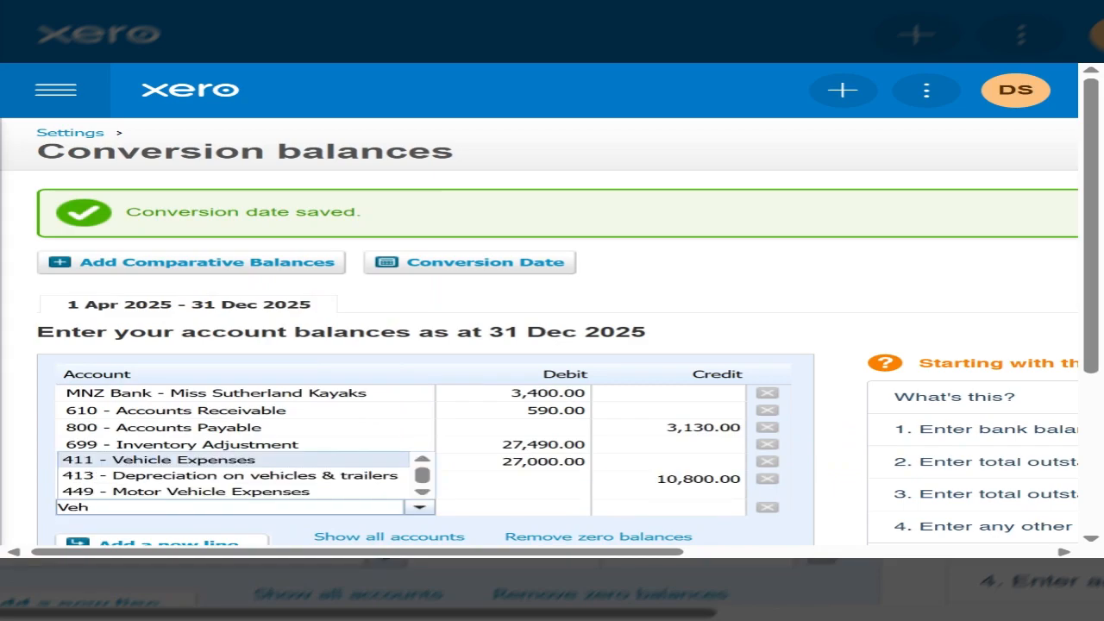
{"action": "type", "text": "icl"}
{"action": "left_click", "coordinate": [295, 462]}
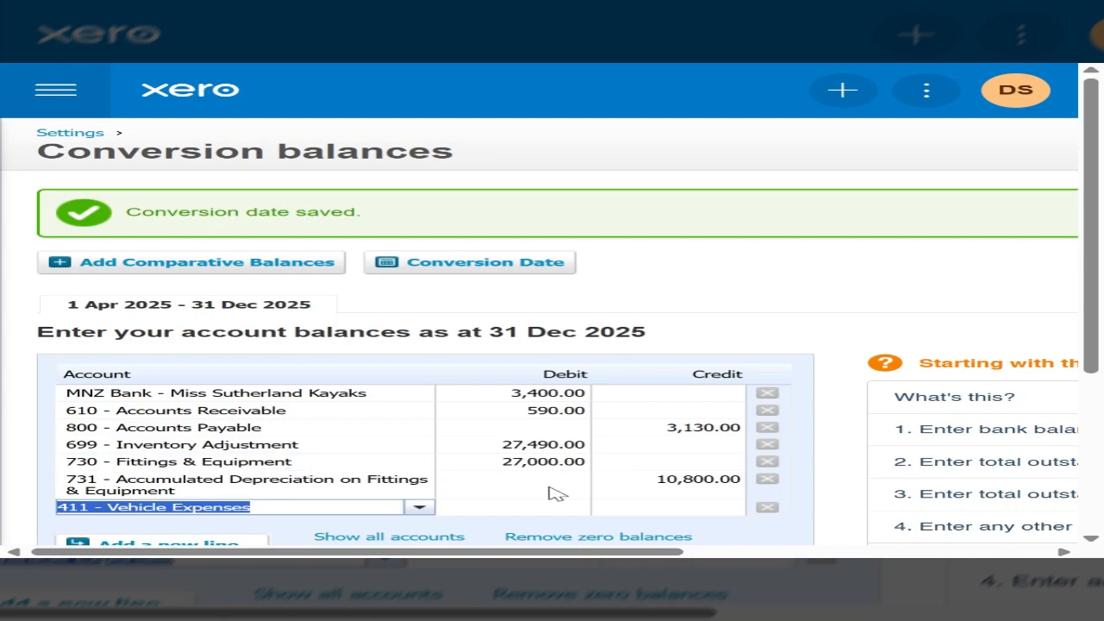
{"action": "key", "text": "Tab"}
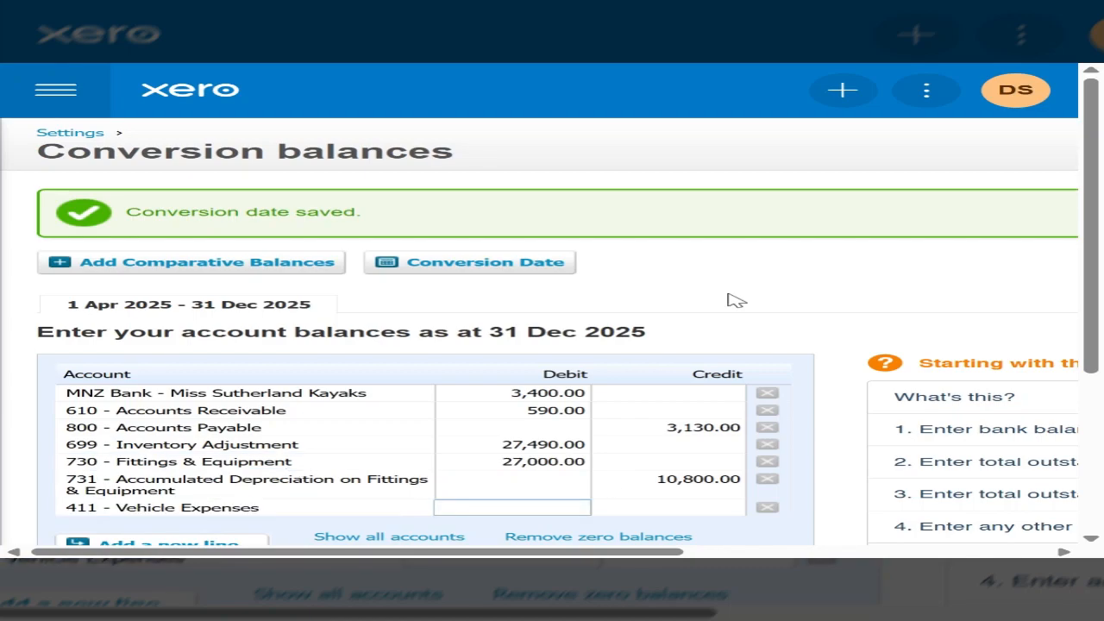
{"action": "type", "text": "42,000"}
{"action": "key", "text": "Tab"}
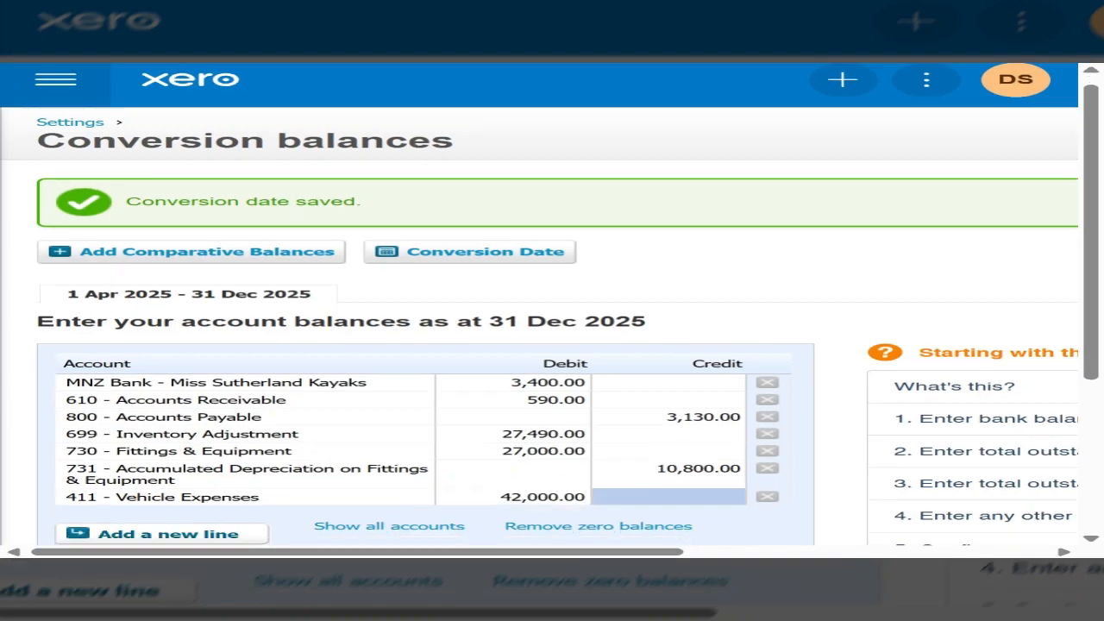
Step: Add three blank lines below the Vehicle Expenses line
{"action": "left_click", "coordinate": [183, 536]}
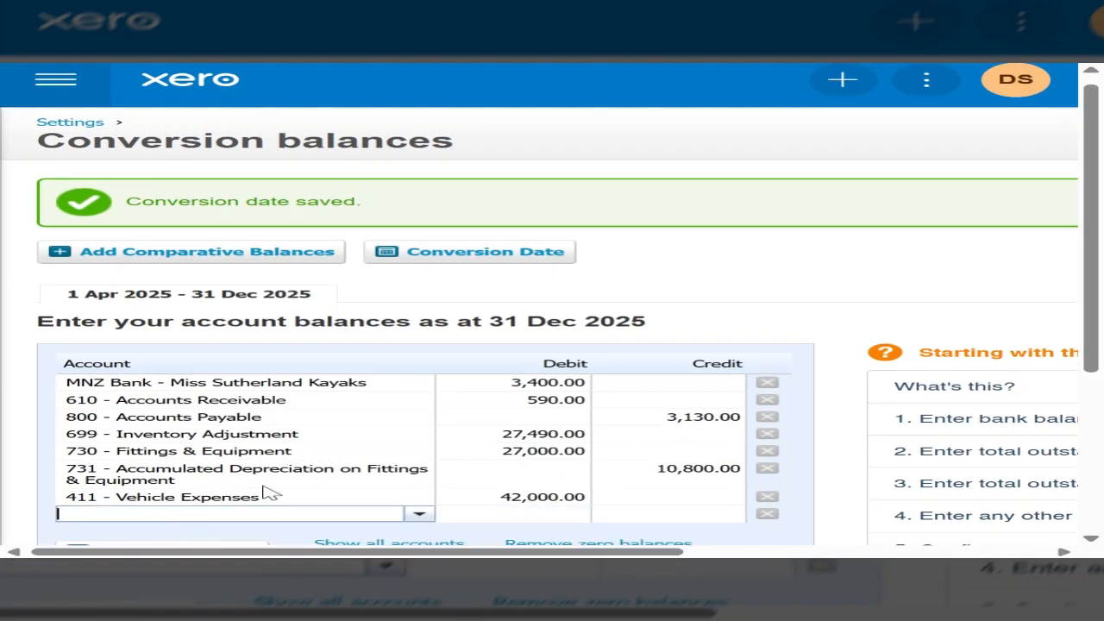
{"action": "scroll", "coordinate": [267, 492], "scroll_direction": "down", "scroll_amount": 1}
{"action": "left_click", "coordinate": [162, 503]}
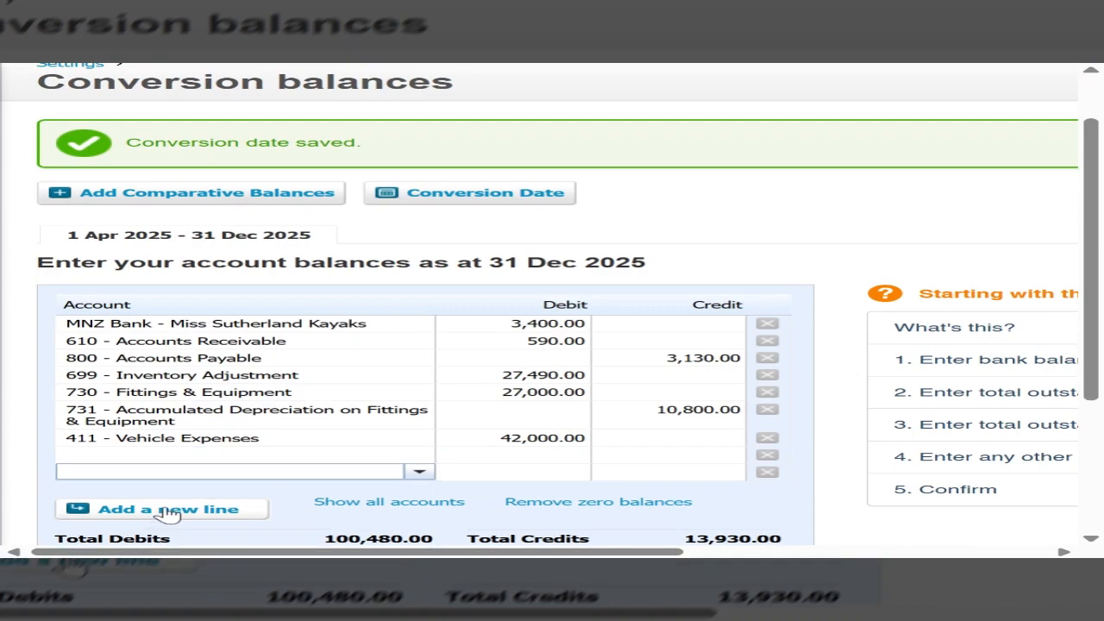
{"action": "left_click", "coordinate": [168, 511]}
Step: Fill the first blank line with account 711 - Less Accumulated Depreciation on Office Equipment and a credit balance of 12,600
{"action": "left_click", "coordinate": [164, 454]}
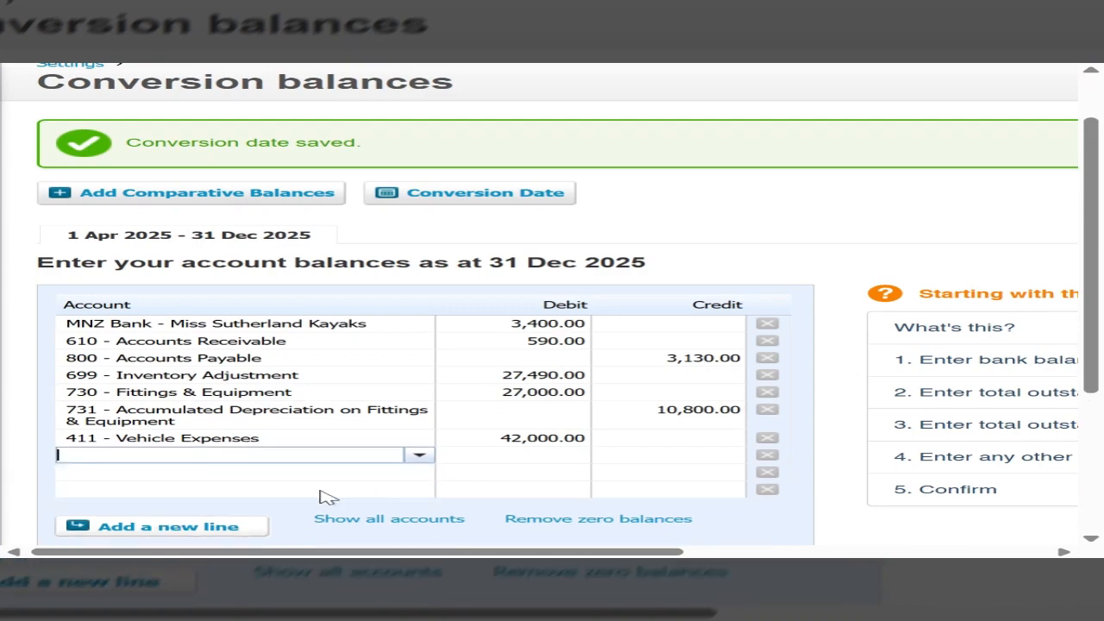
{"action": "type", "text": "accu"}
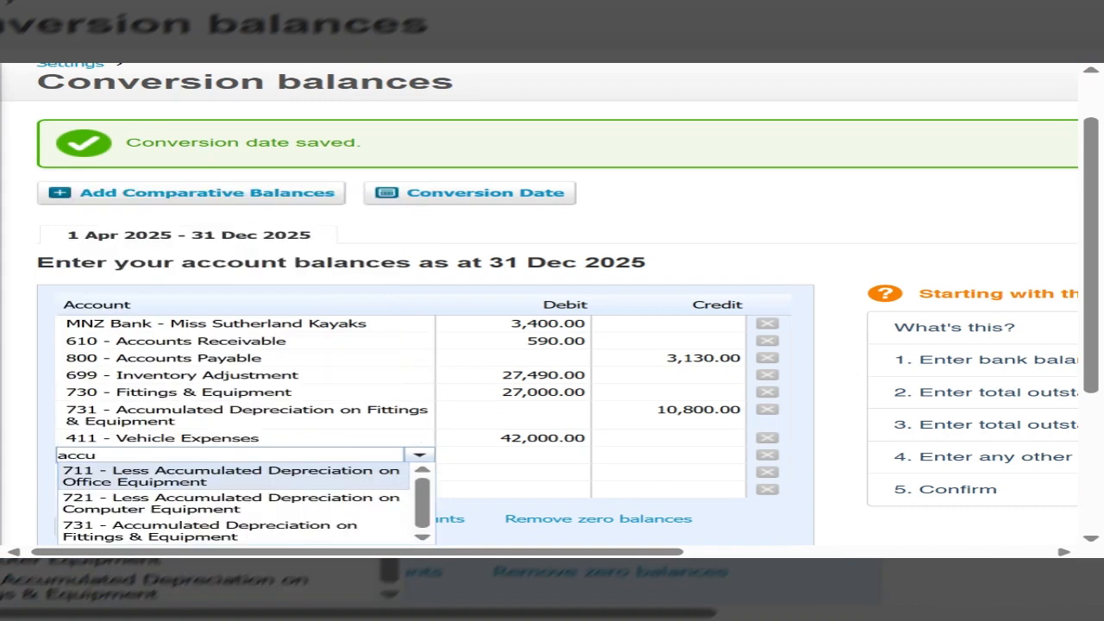
{"action": "type", "text": "mu"}
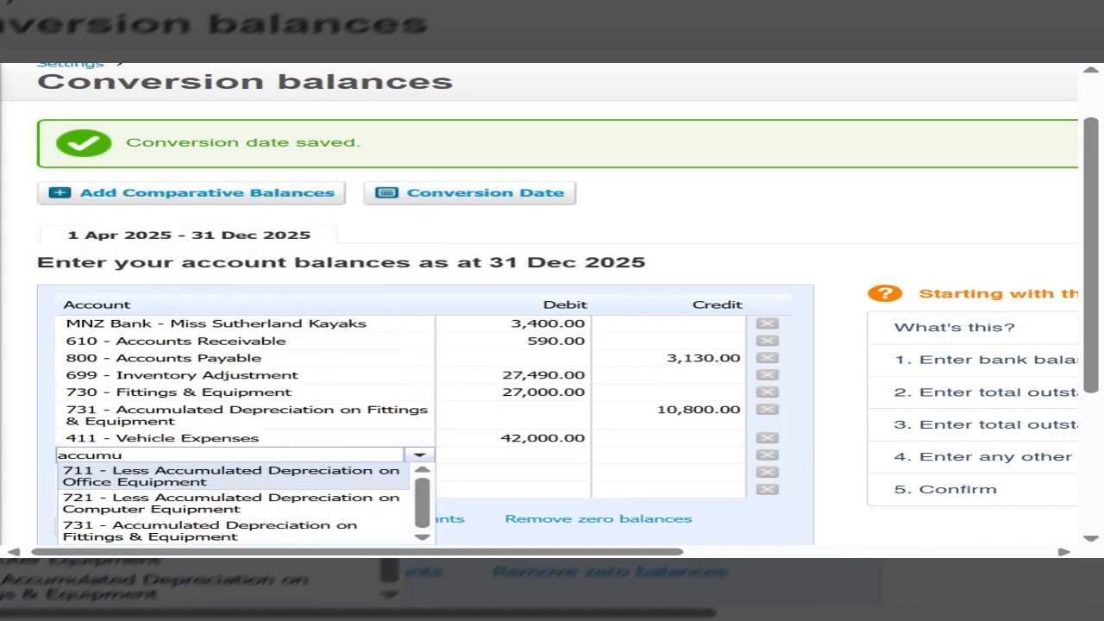
{"action": "left_click", "coordinate": [283, 481]}
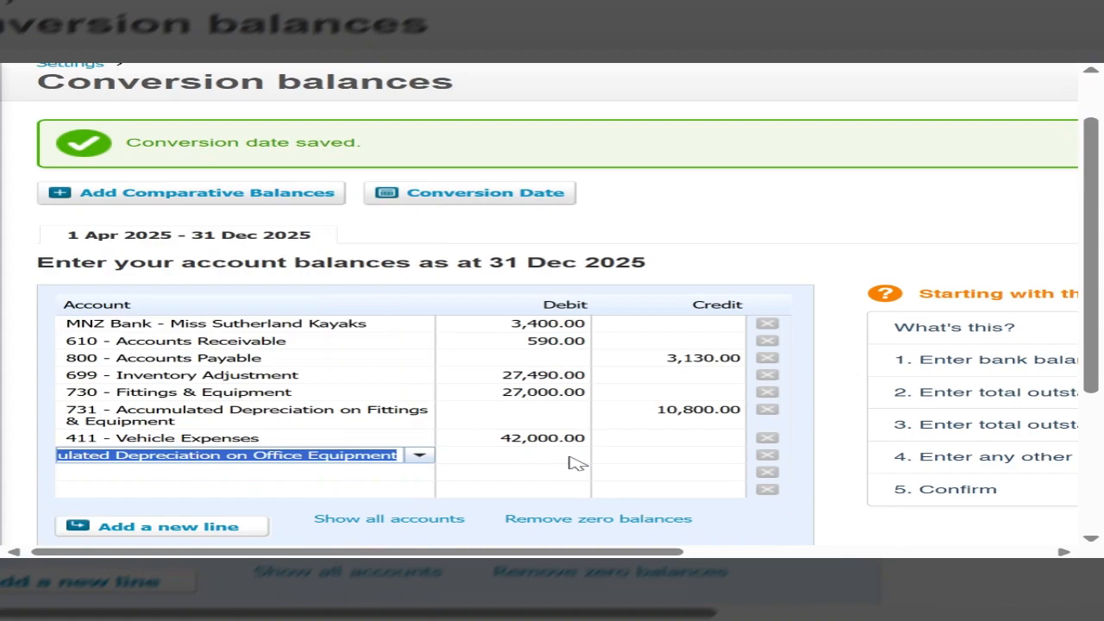
{"action": "left_click", "coordinate": [624, 462]}
{"action": "type", "text": "12"}
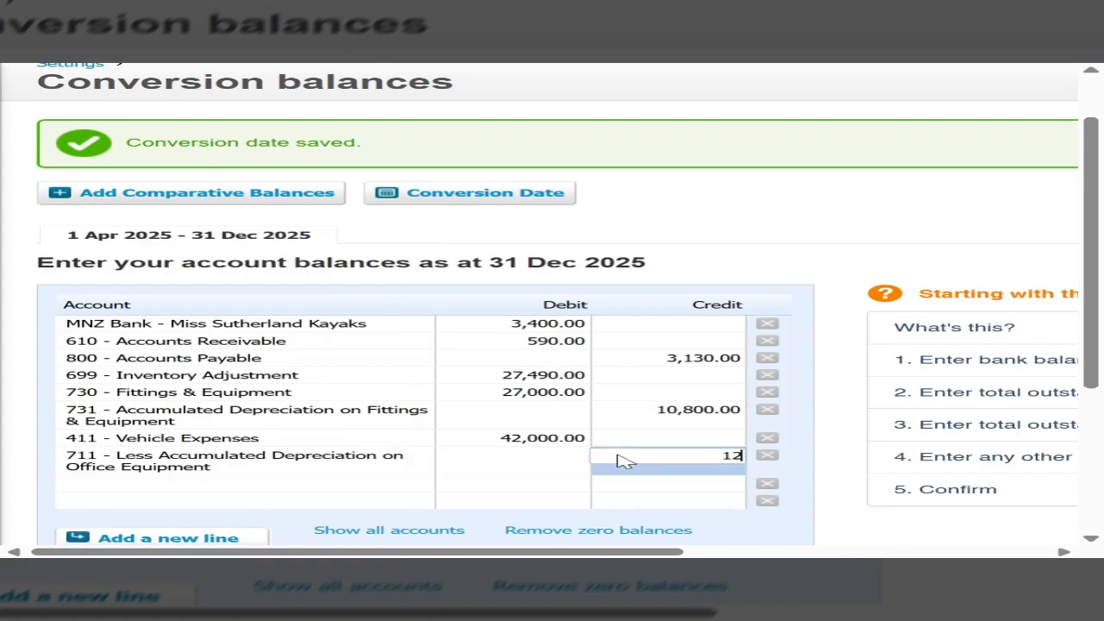
{"action": "type", "text": ",600"}
{"action": "key", "text": "Tab"}
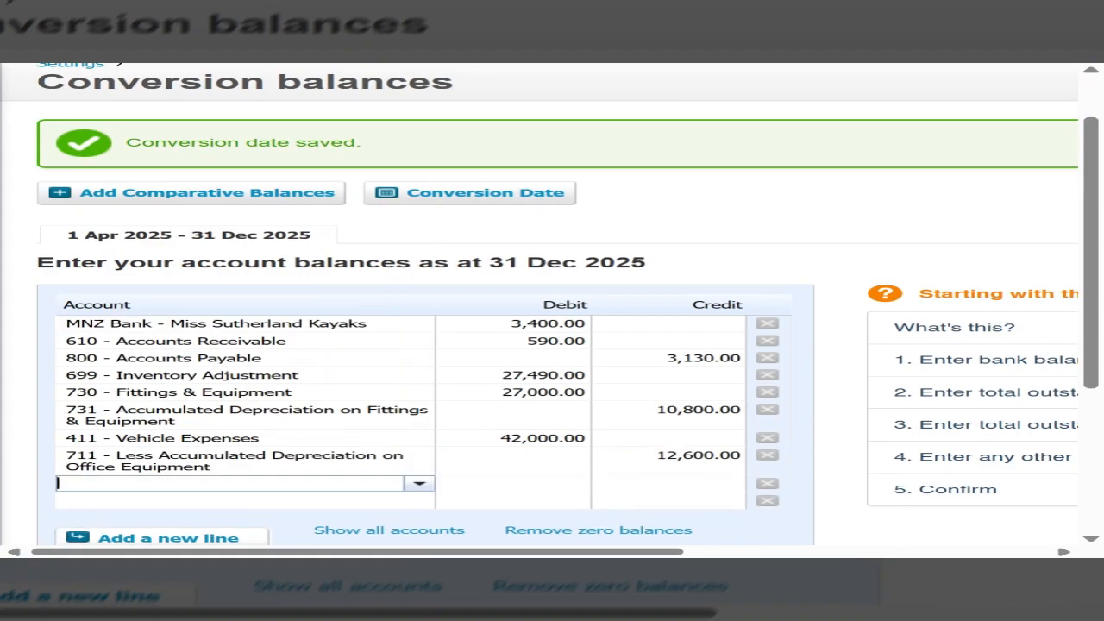
Step: Fill the next line with account 820 - GST and a credit balance of 950
{"action": "type", "text": "GST"}
{"action": "key", "text": "Tab"}
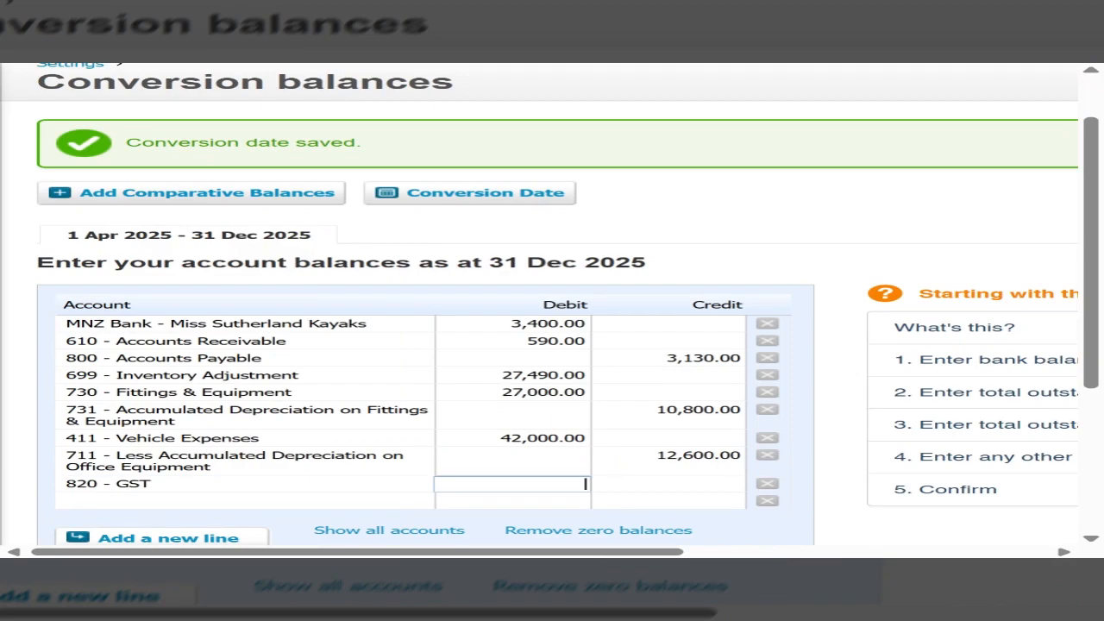
{"action": "key", "text": "Tab"}
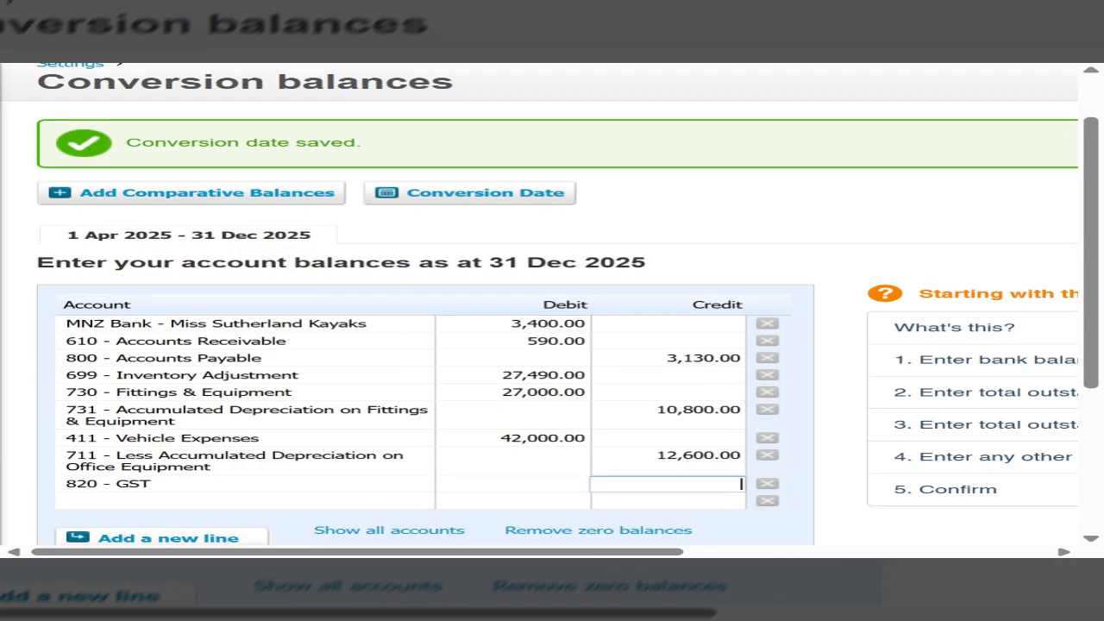
{"action": "type", "text": "950"}
{"action": "key", "text": "Tab"}
Step: Fill the last blank line with account 900 - Loan and a credit balance of 9,000
{"action": "type", "text": "4"}
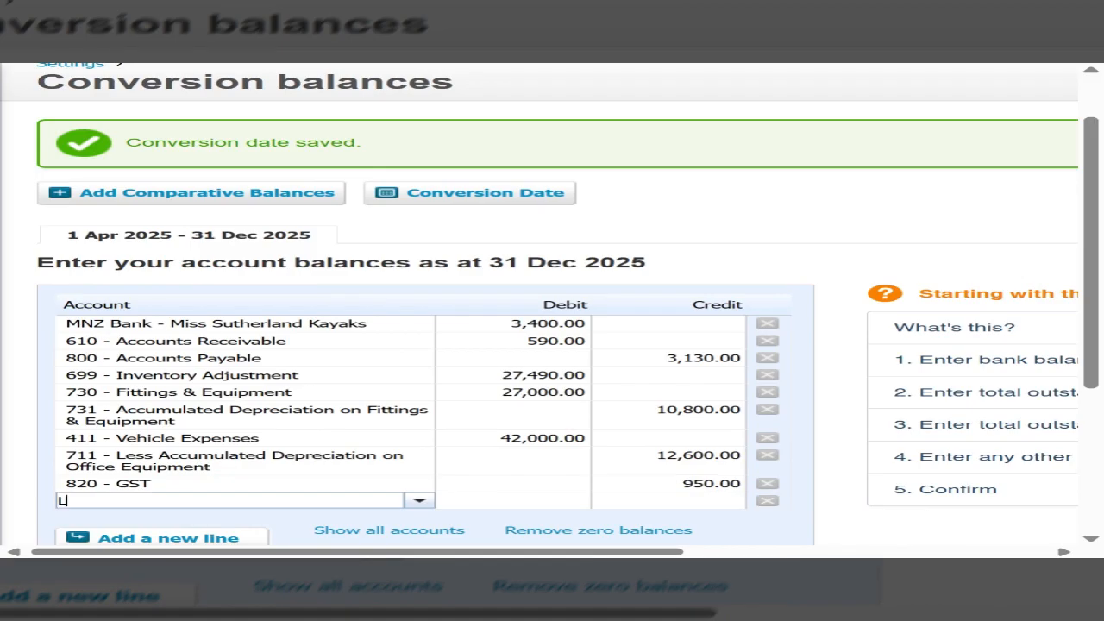
{"action": "type", "text": "oan"}
{"action": "key", "text": "Tab"}
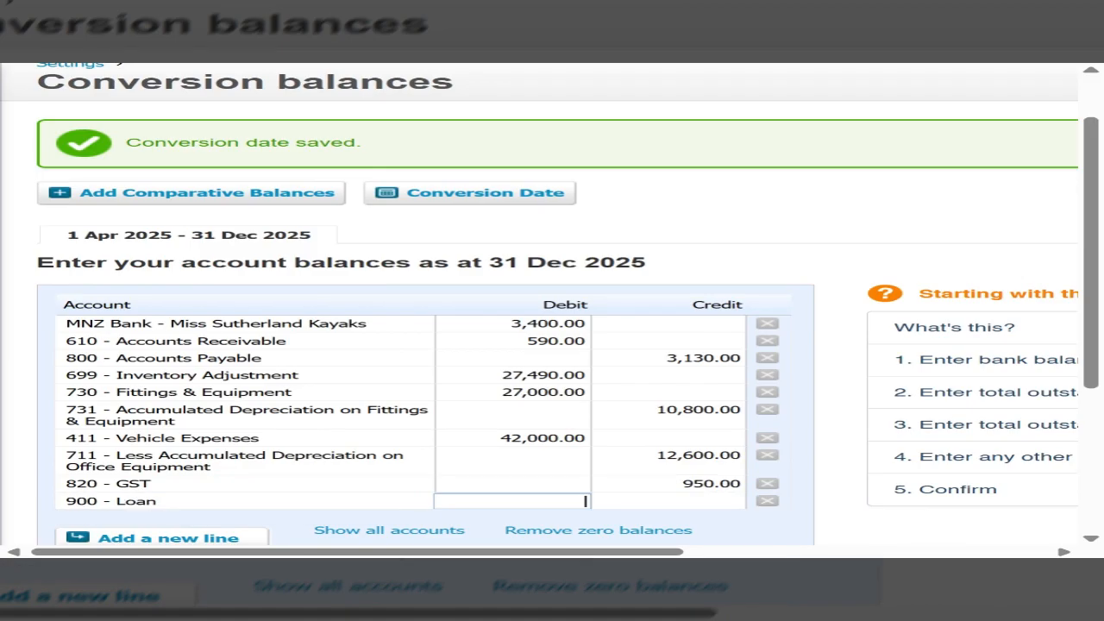
{"action": "key", "text": "Tab"}
{"action": "type", "text": "9,00"}
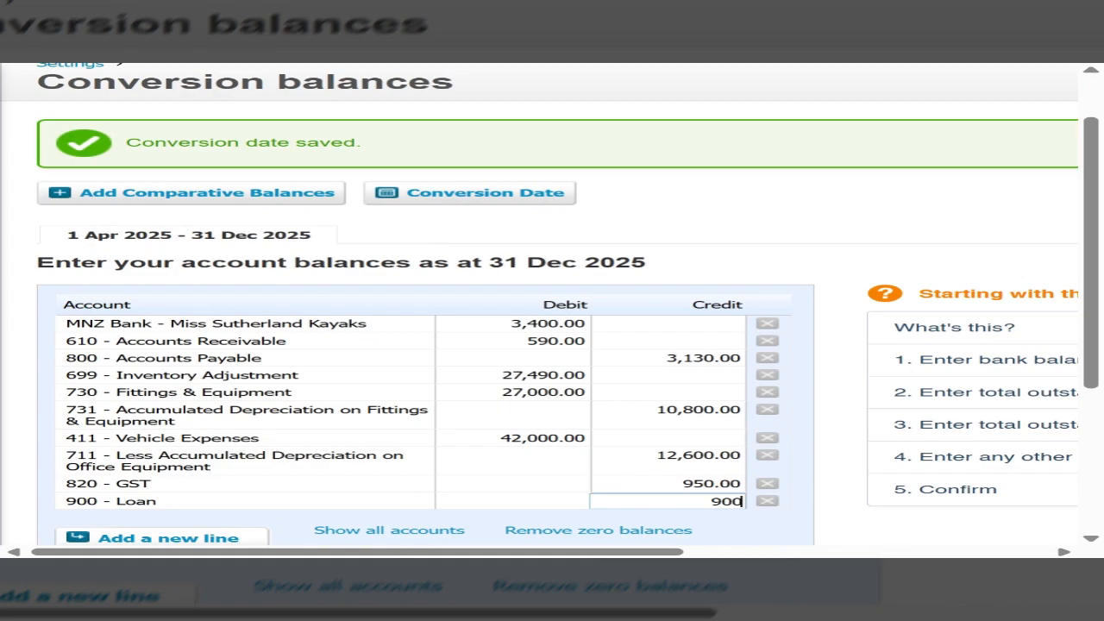
{"action": "type", "text": "0"}
{"action": "key", "text": "Return"}
Step: Add a line for account 971 - Capital - your name with a credit balance of 64,000
{"action": "scroll", "coordinate": [377, 464], "scroll_direction": "down", "scroll_amount": 1}
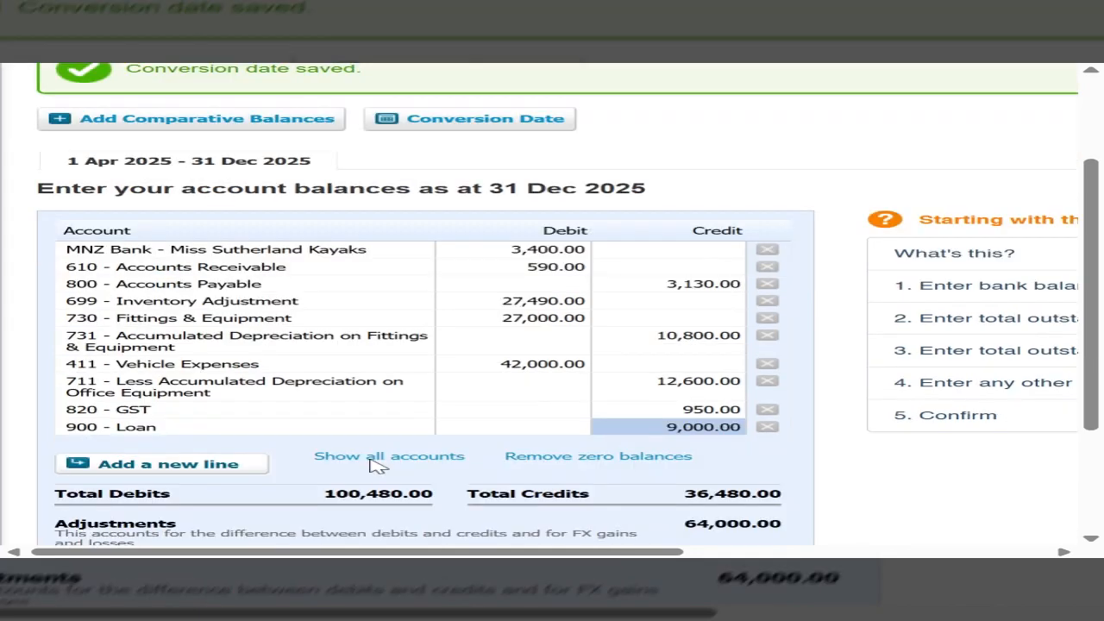
{"action": "left_click", "coordinate": [212, 466]}
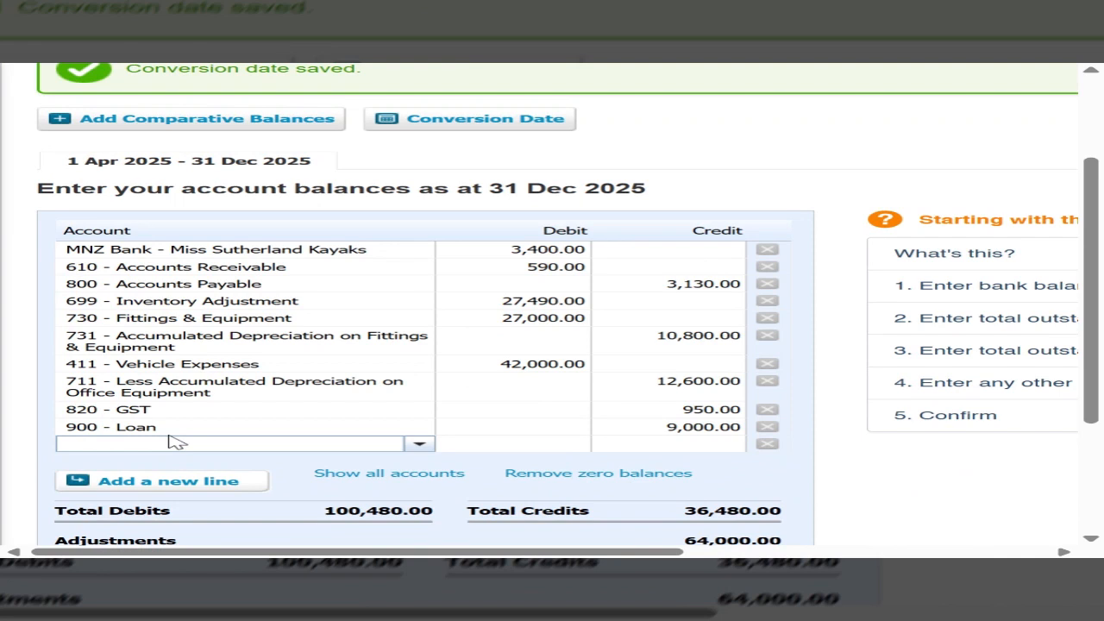
{"action": "type", "text": "cap"}
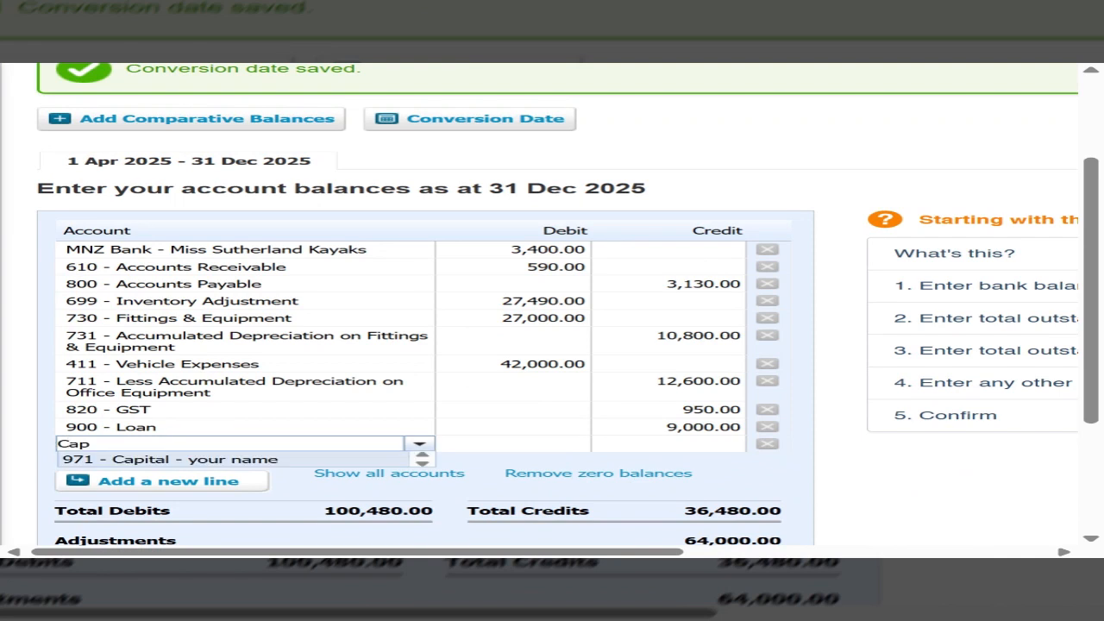
{"action": "left_click", "coordinate": [214, 461]}
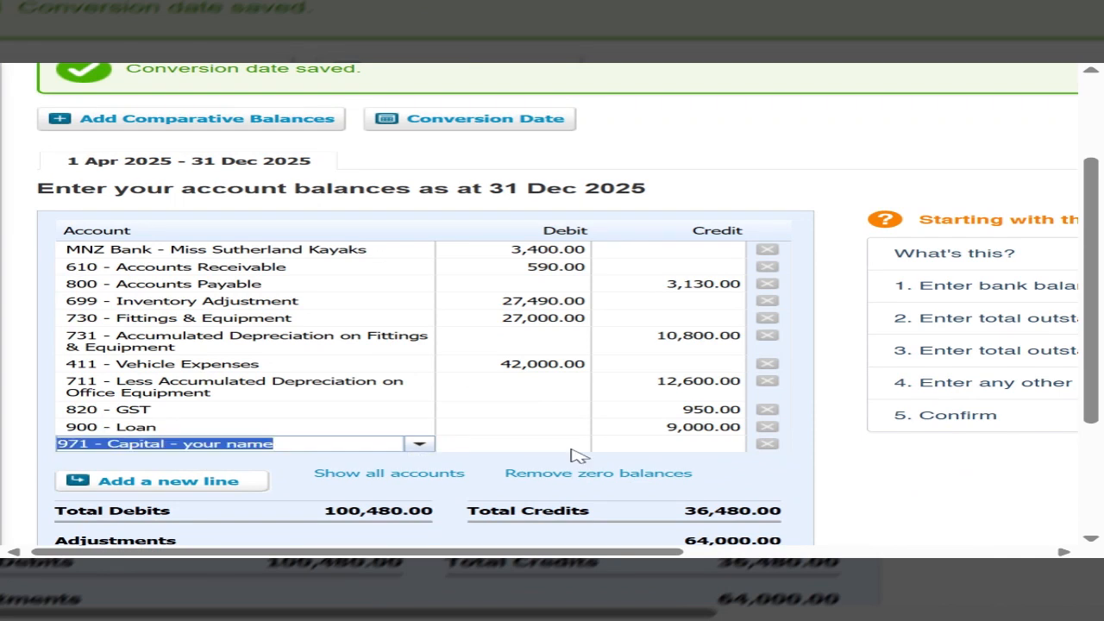
{"action": "left_click", "coordinate": [647, 447]}
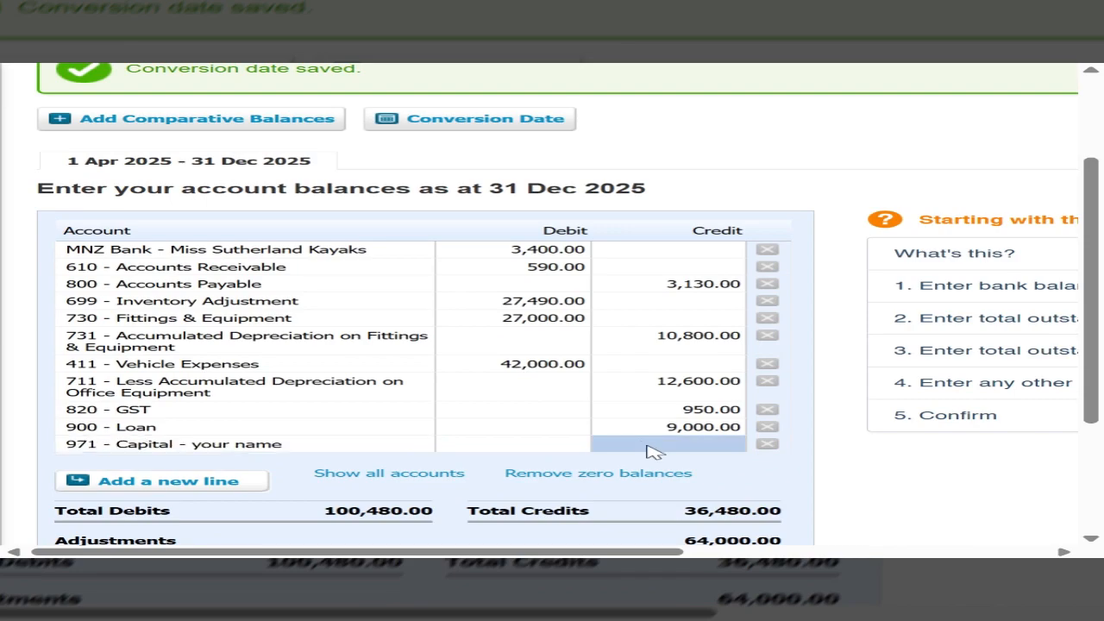
{"action": "left_click", "coordinate": [647, 446]}
{"action": "type", "text": "6"}
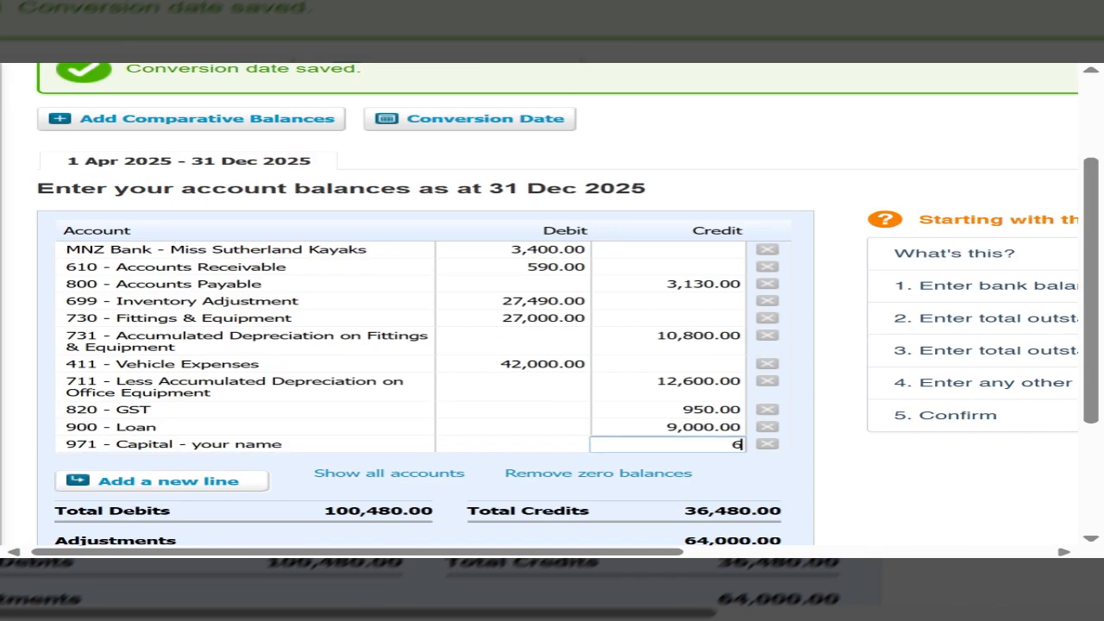
{"action": "type", "text": "4000"}
{"action": "key", "text": "Return"}
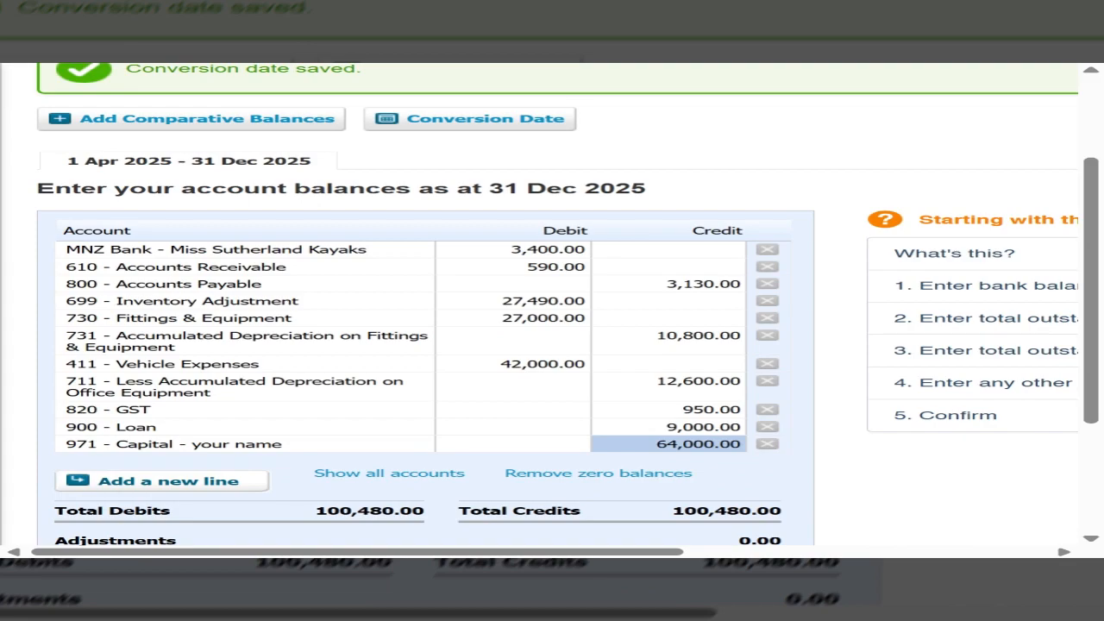
Step: Save the conversion balances without locking them at 31 Dec 2025
{"action": "scroll", "coordinate": [455, 491], "scroll_direction": "down", "scroll_amount": 1}
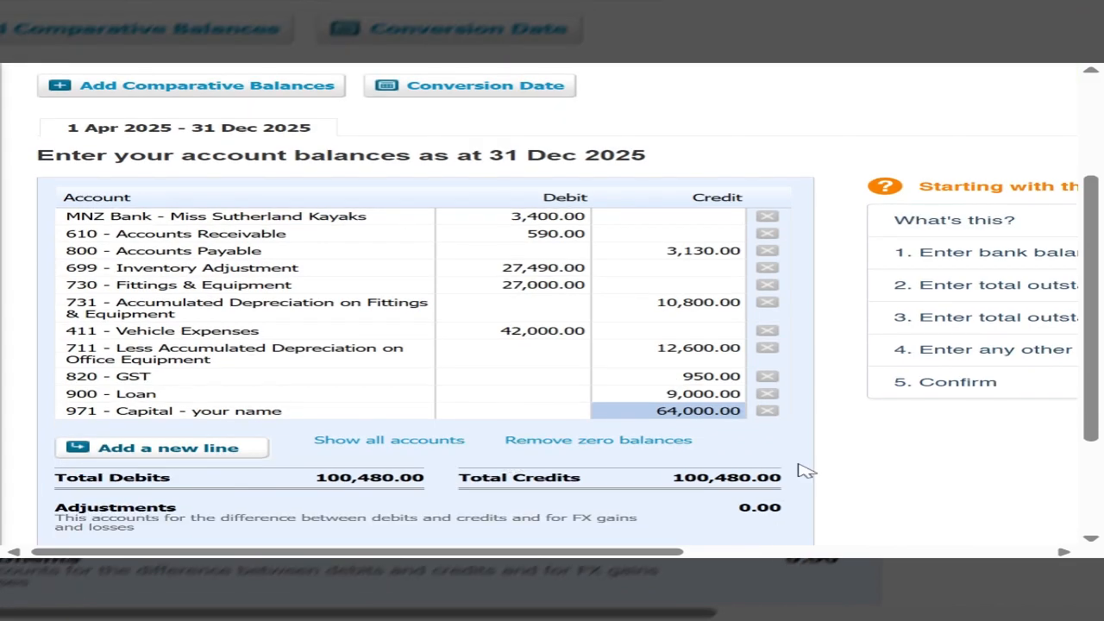
{"action": "scroll", "coordinate": [529, 490], "scroll_direction": "down", "scroll_amount": 1}
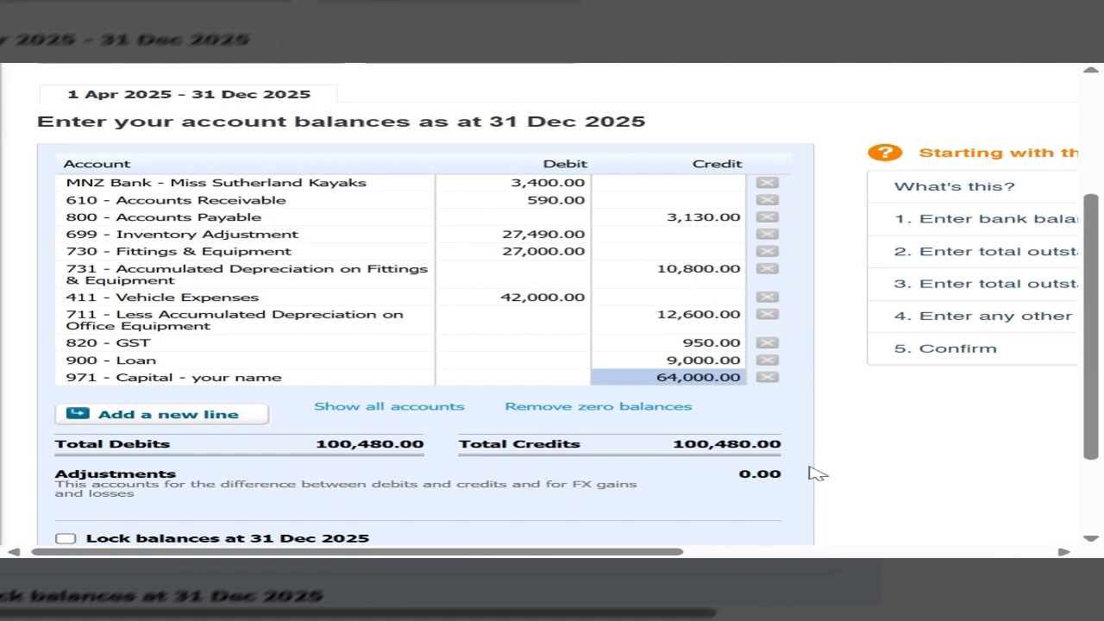
{"action": "scroll", "coordinate": [690, 470], "scroll_direction": "down", "scroll_amount": 3}
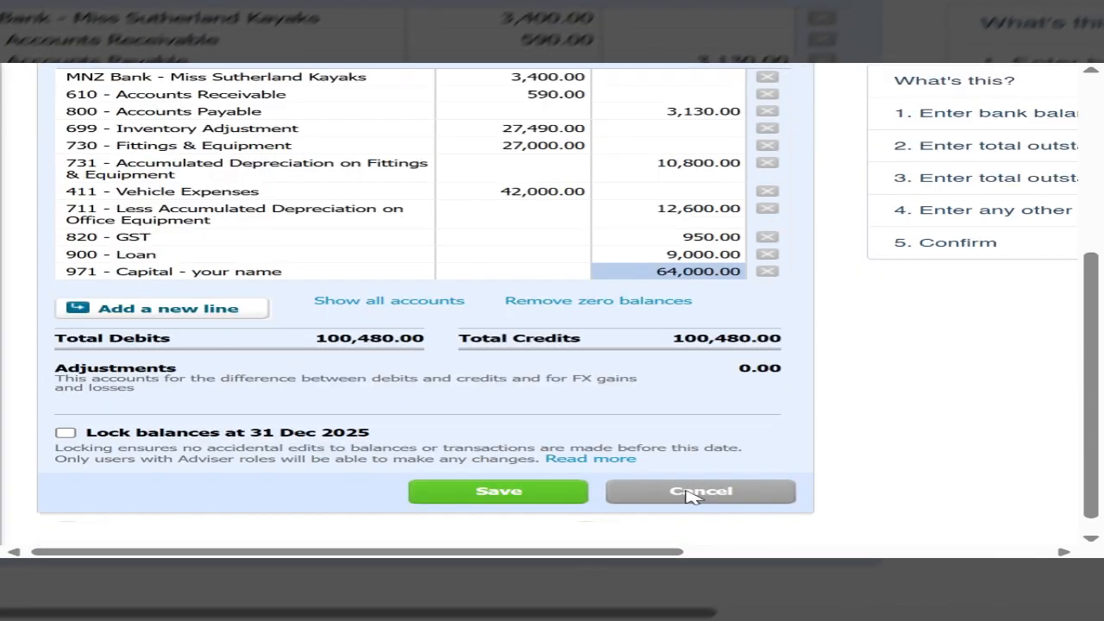
{"action": "left_click", "coordinate": [509, 493]}
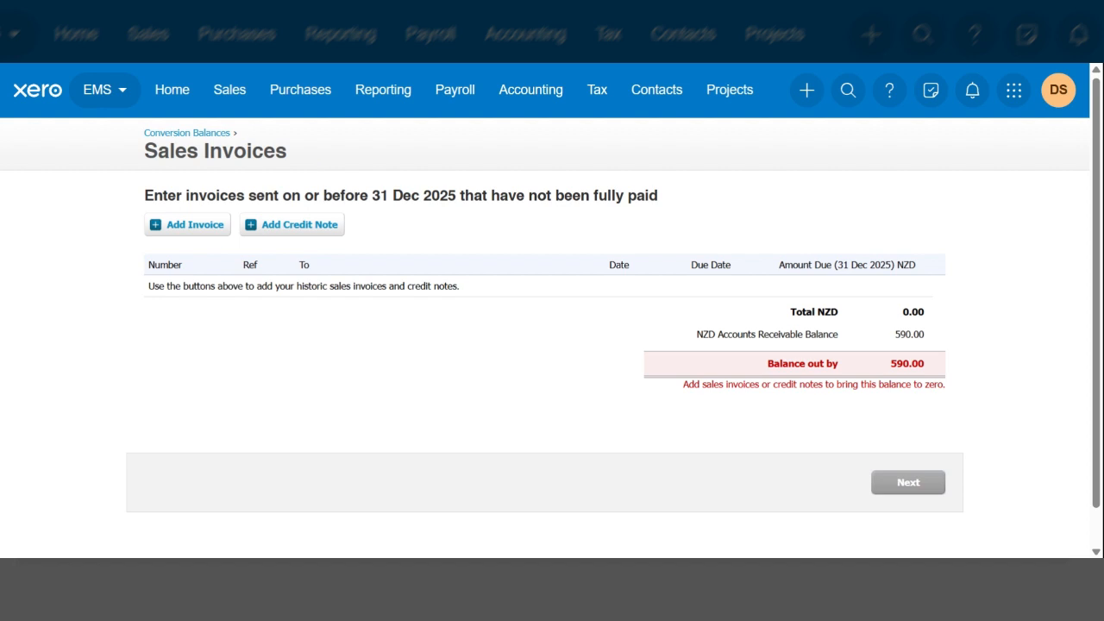
Step: Create a new historic sales invoice for the outstanding receivables and skip the invoice template setup
{"action": "left_click", "coordinate": [186, 228]}
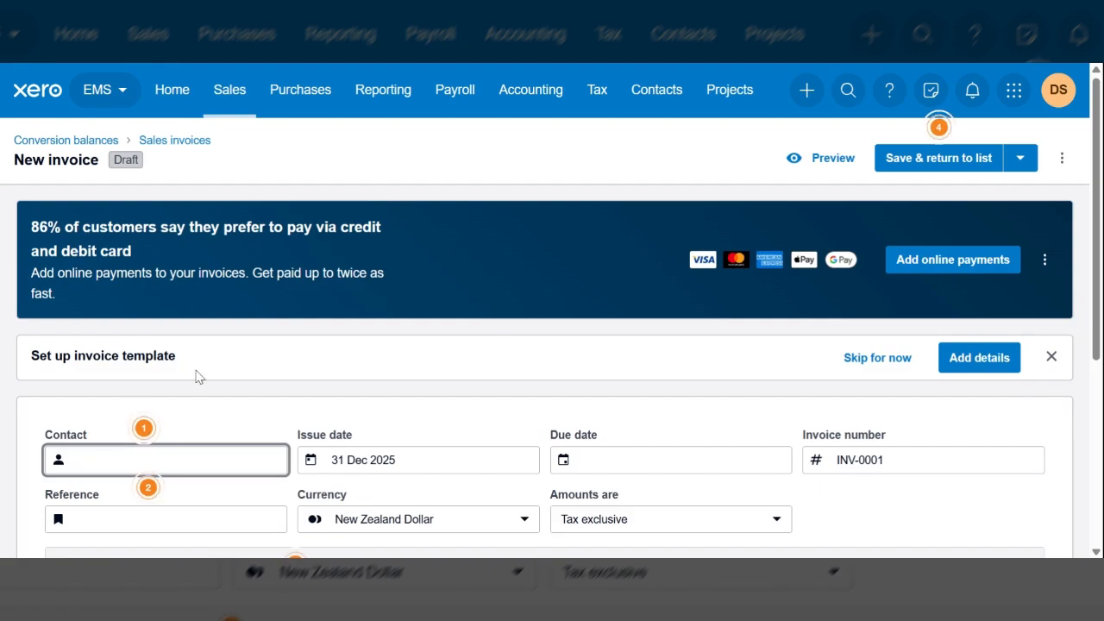
{"action": "left_click", "coordinate": [893, 362]}
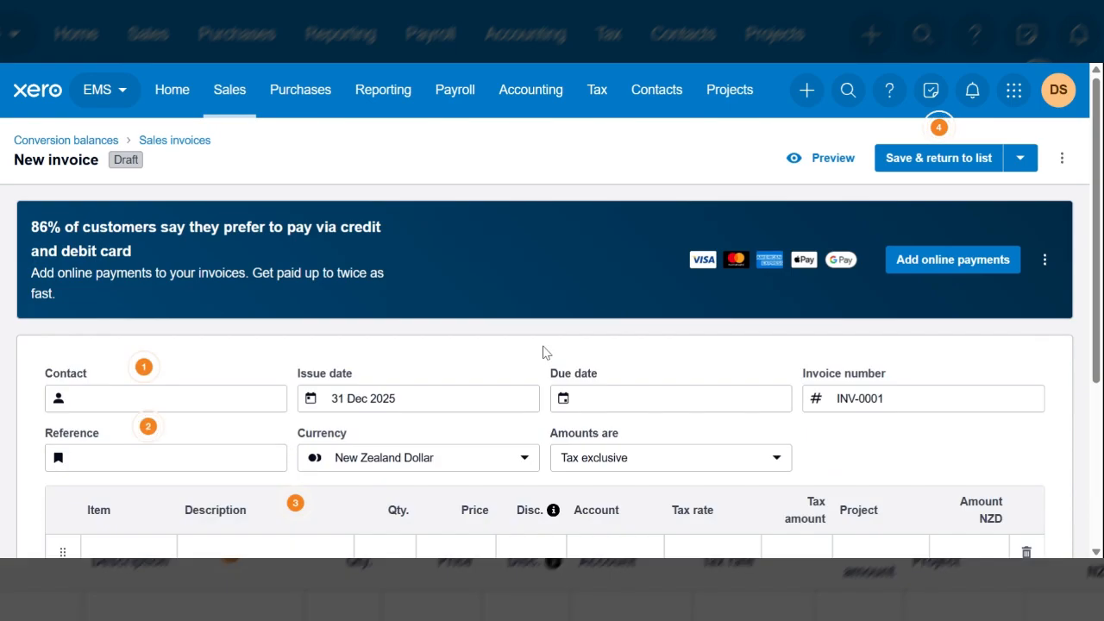
{"action": "scroll", "coordinate": [496, 350], "scroll_direction": "down", "scroll_amount": 2}
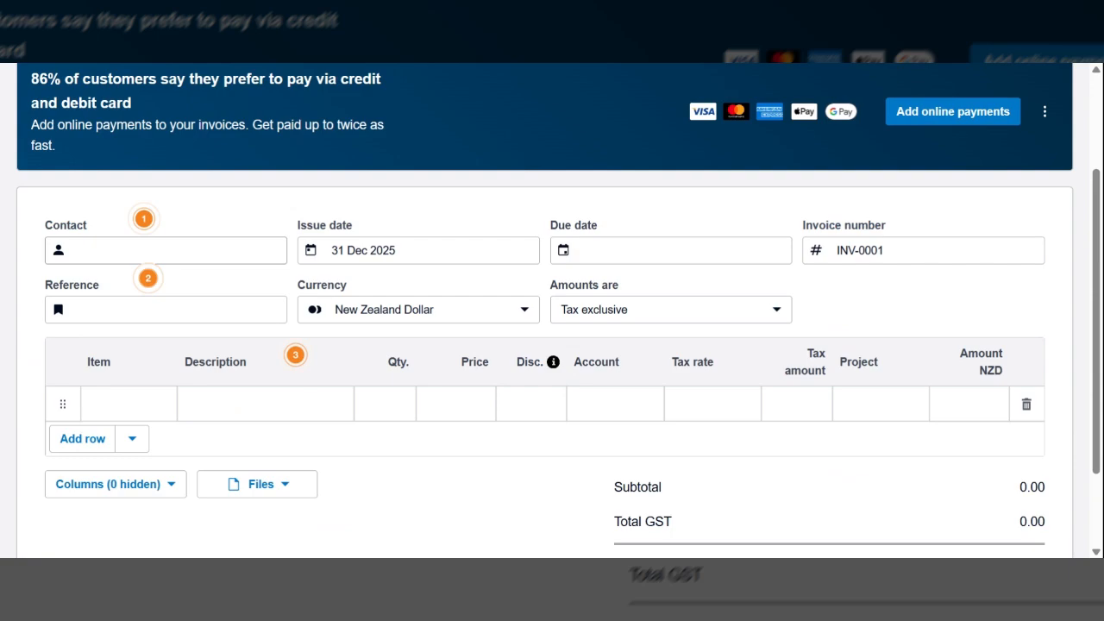
Step: Set the sales invoice's contact to Blue Lagoon as a new contact
{"action": "left_click", "coordinate": [165, 251]}
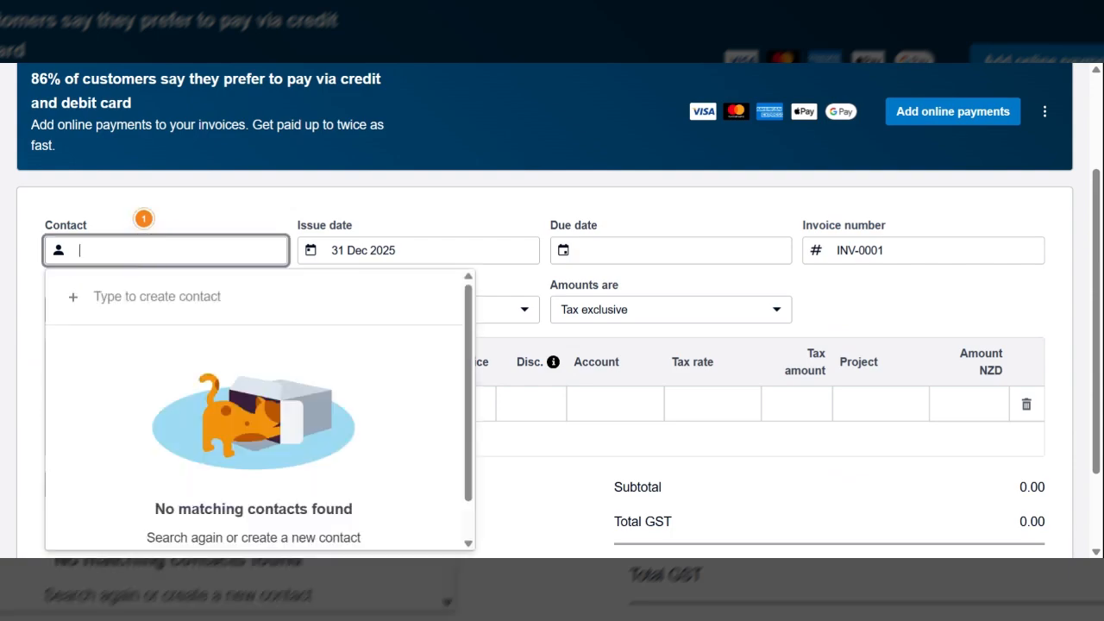
{"action": "type", "text": "Bl"}
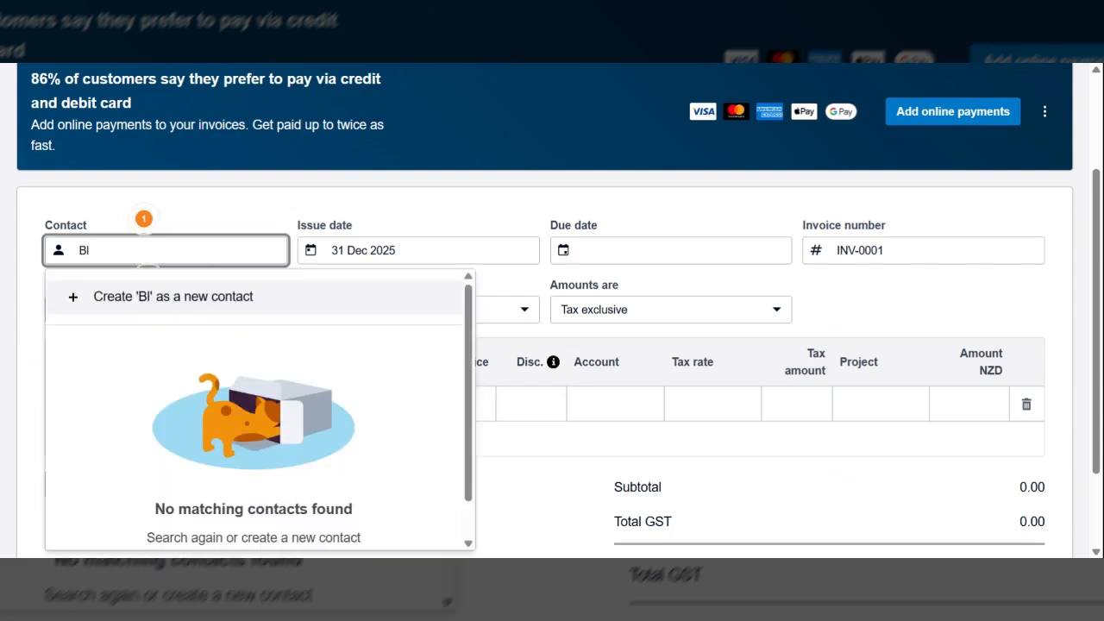
{"action": "type", "text": "ue "}
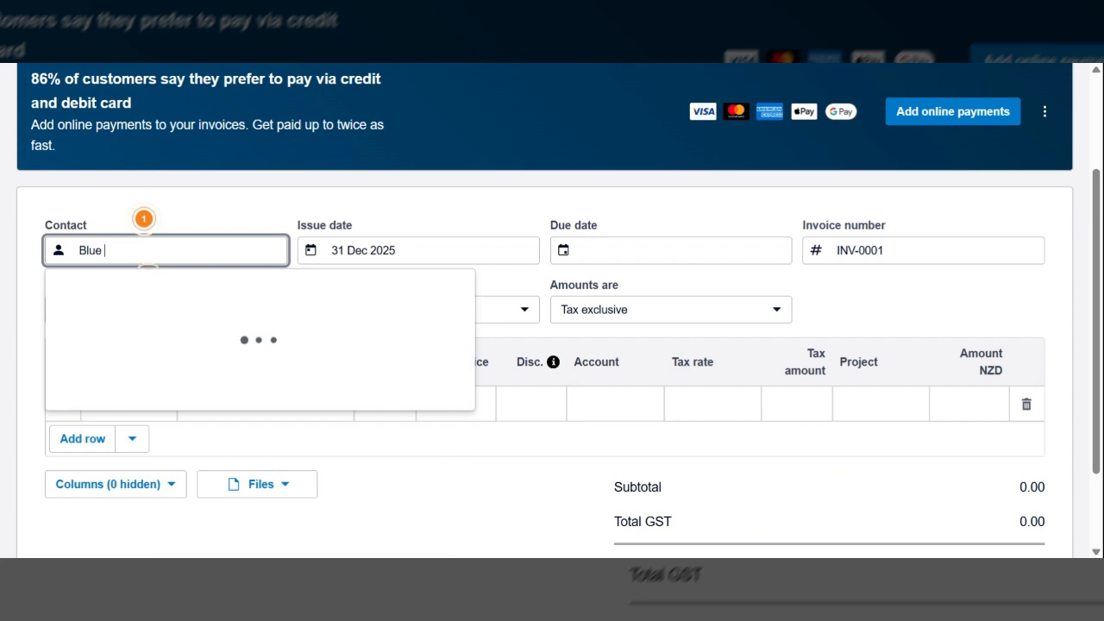
{"action": "type", "text": "Lago"}
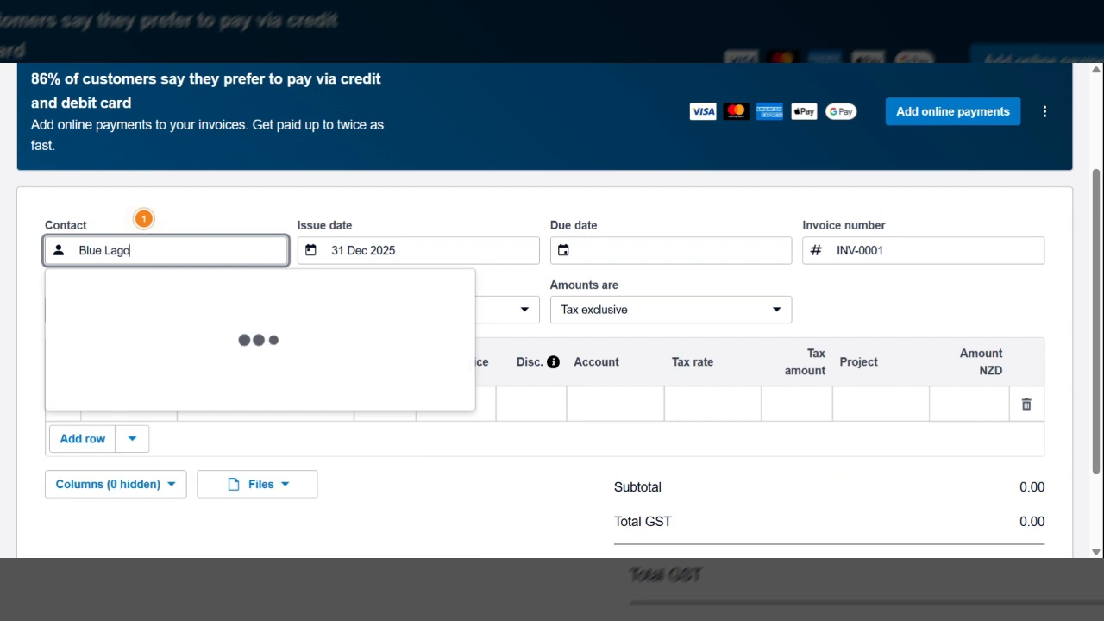
{"action": "type", "text": "on"}
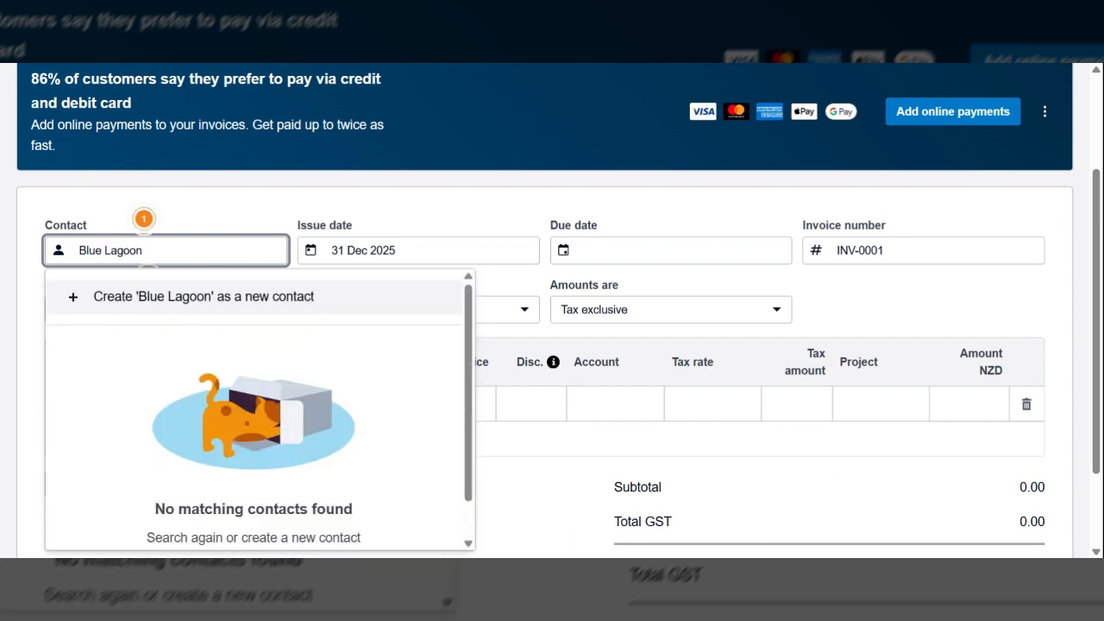
{"action": "key", "text": "Tab"}
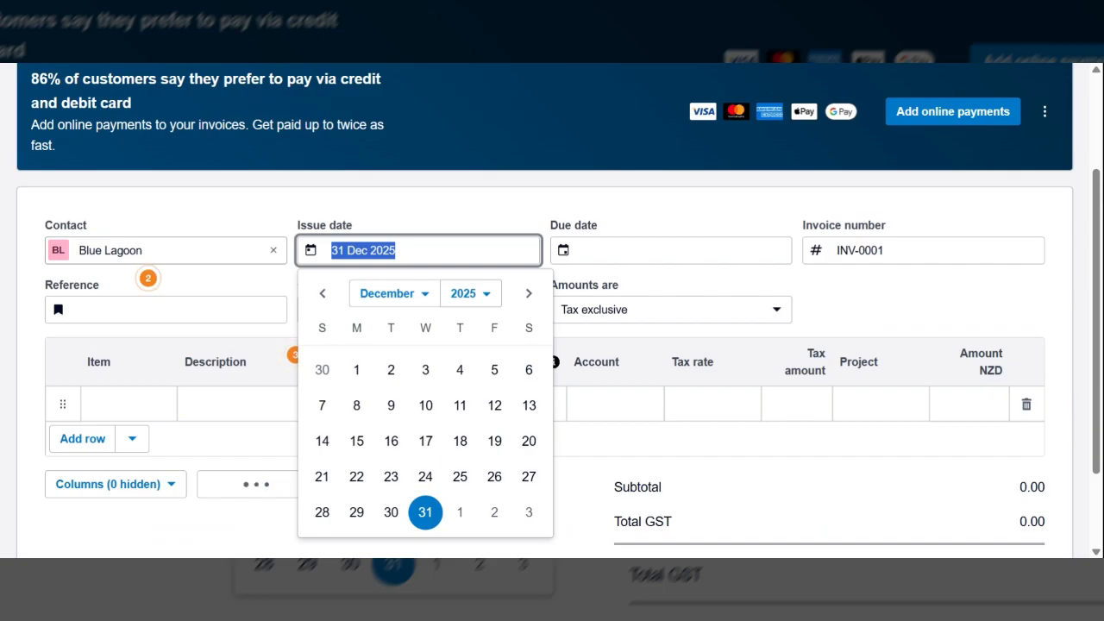
Step: Keep the invoice's issue date and set its due date to 20 Jan 2026
{"action": "key", "text": "Tab"}
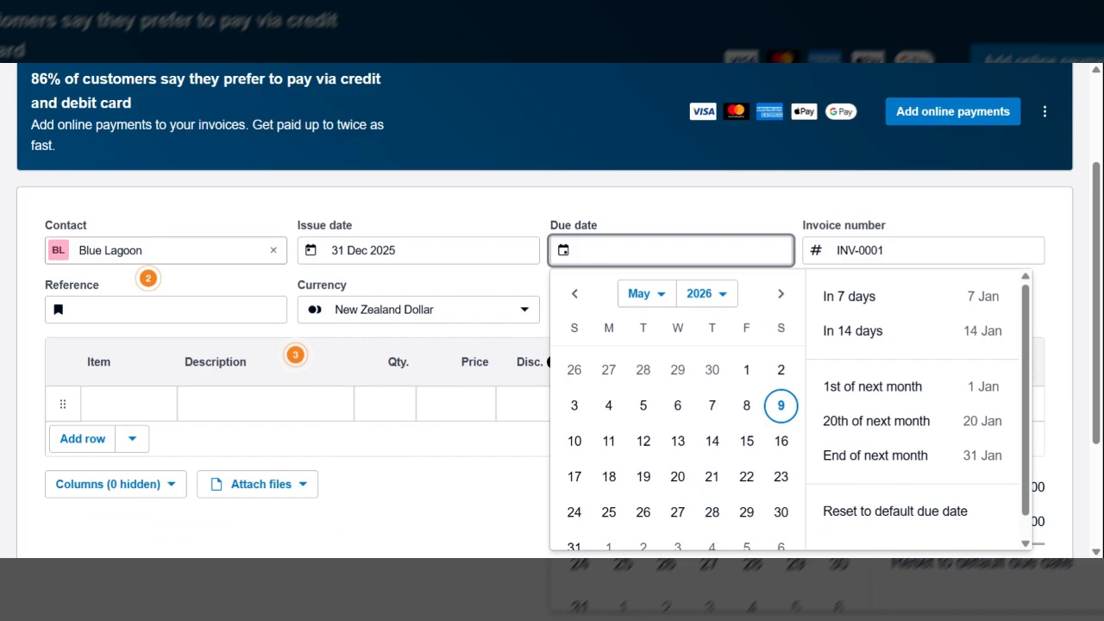
{"action": "type", "text": "+20"}
{"action": "key", "text": "Tab"}
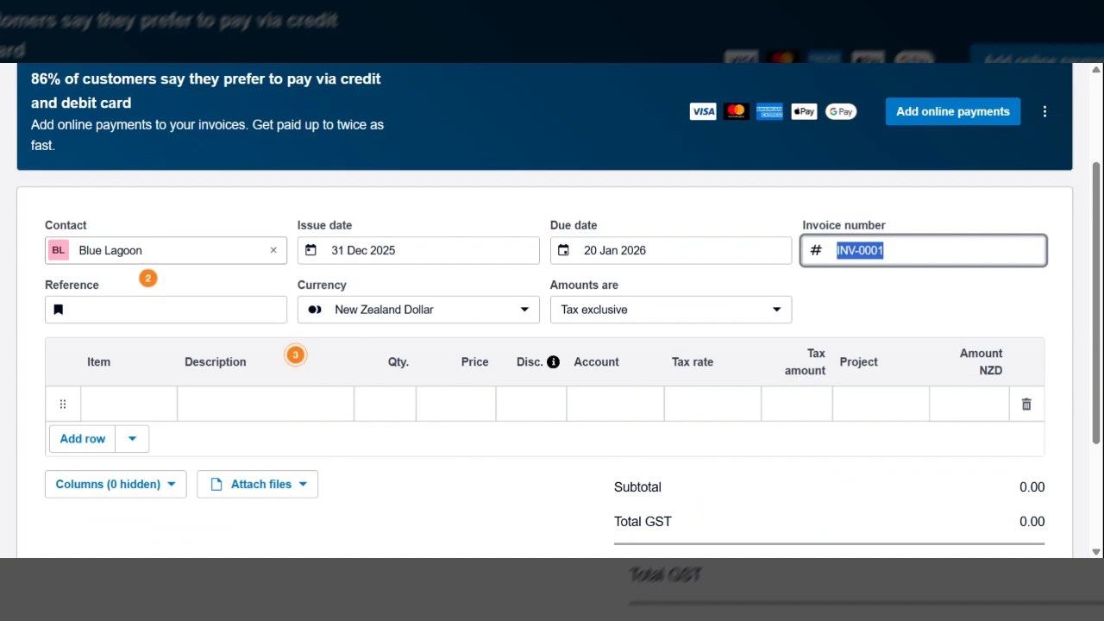
Step: Describe the invoice's first line as Opening balance with quantity 1, leaving number, reference, currency, tax setting and item as they are
{"action": "key", "text": "Tab"}
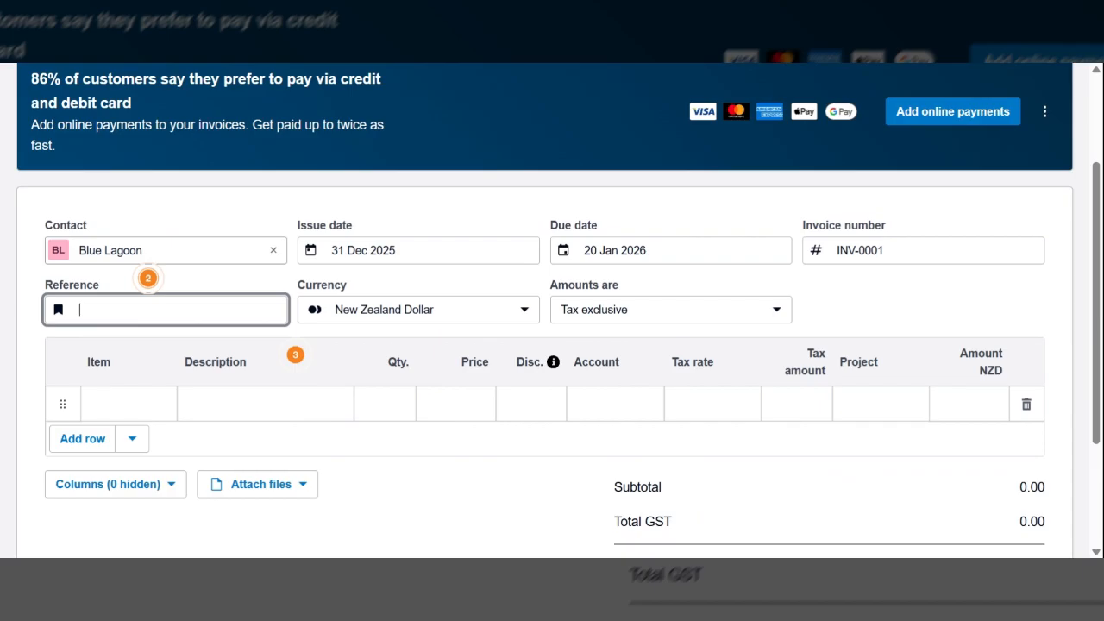
{"action": "key", "text": "Tab"}
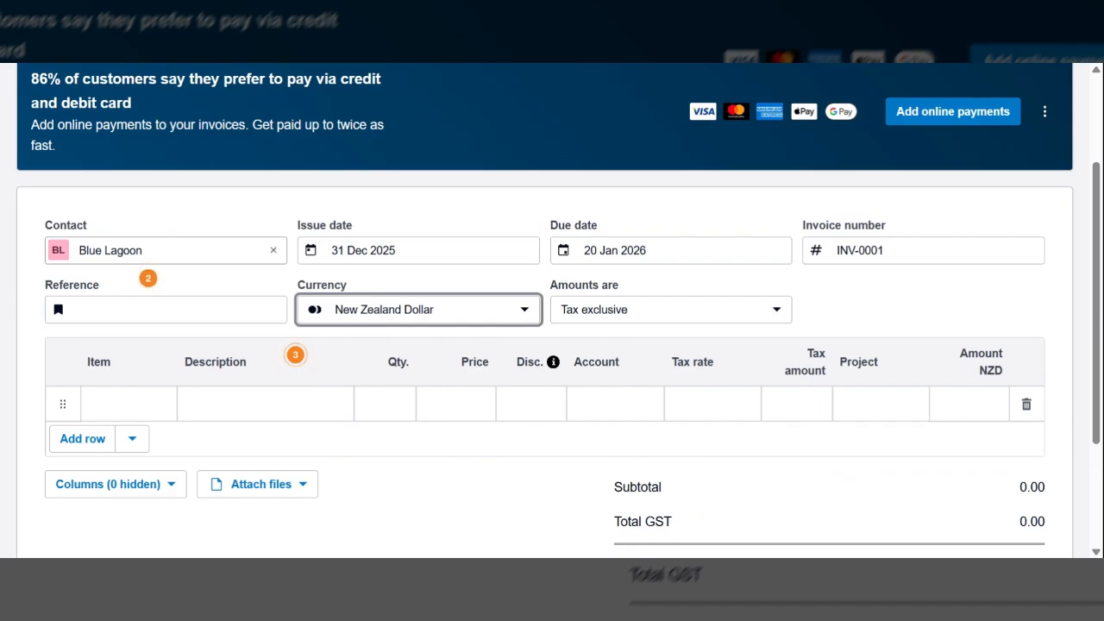
{"action": "key", "text": "Tab"}
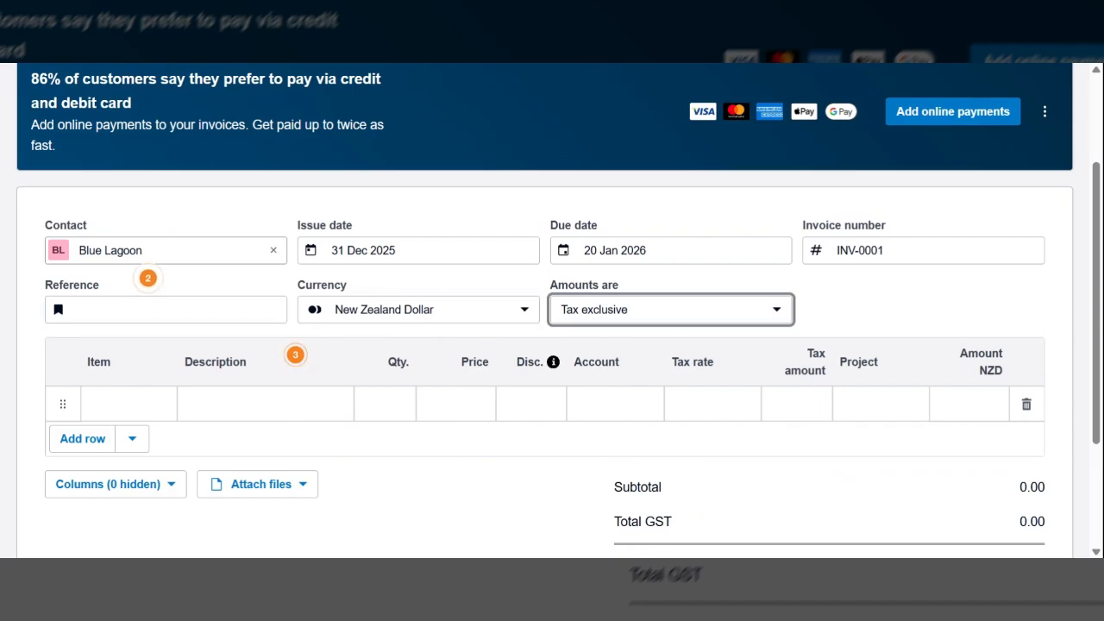
{"action": "key", "text": "Tab"}
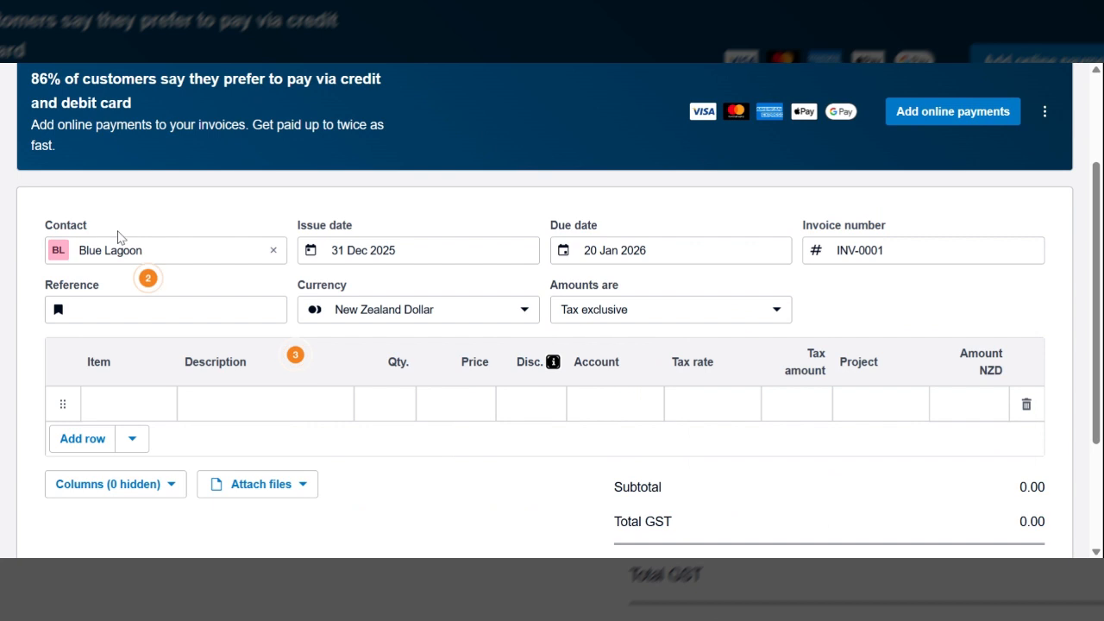
{"action": "key", "text": "Tab"}
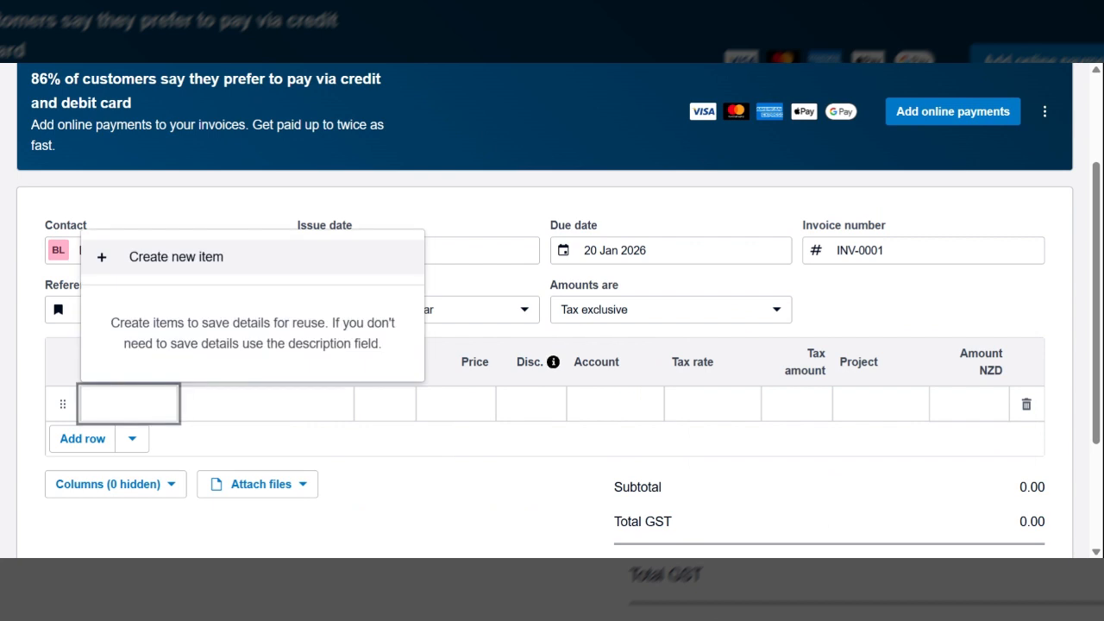
{"action": "key", "text": "Tab"}
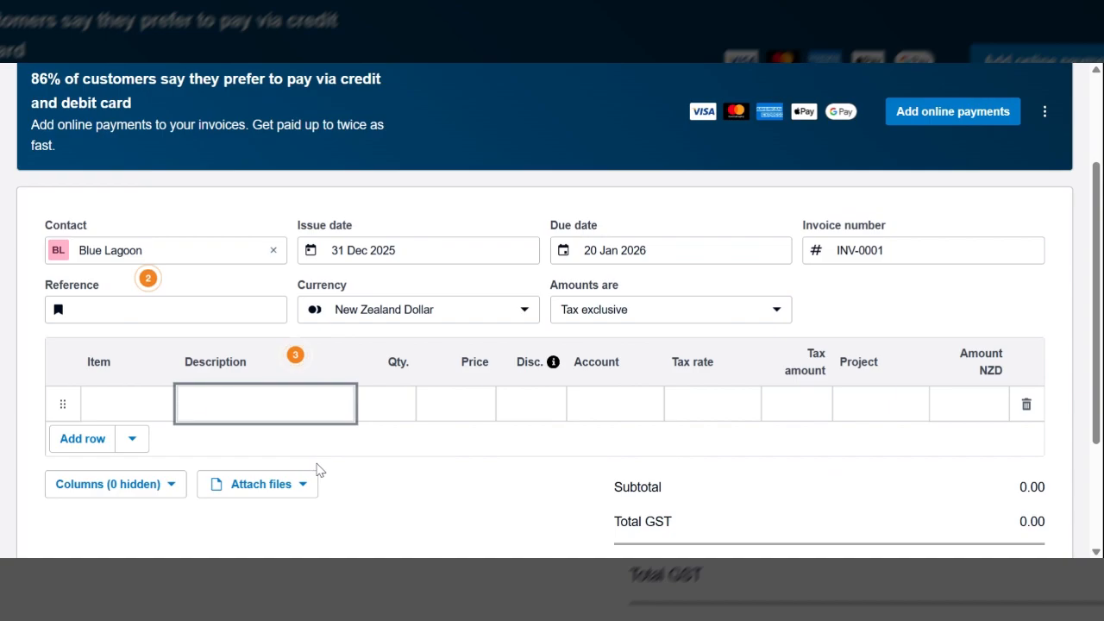
{"action": "type", "text": "Opening ba"}
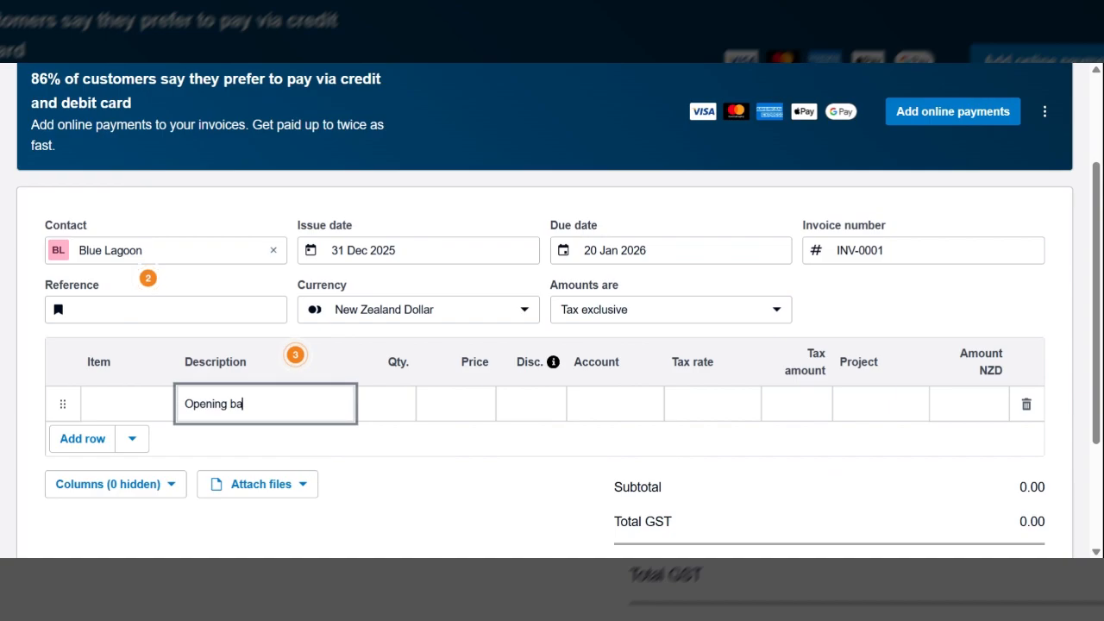
{"action": "type", "text": "lance"}
{"action": "key", "text": "Tab"}
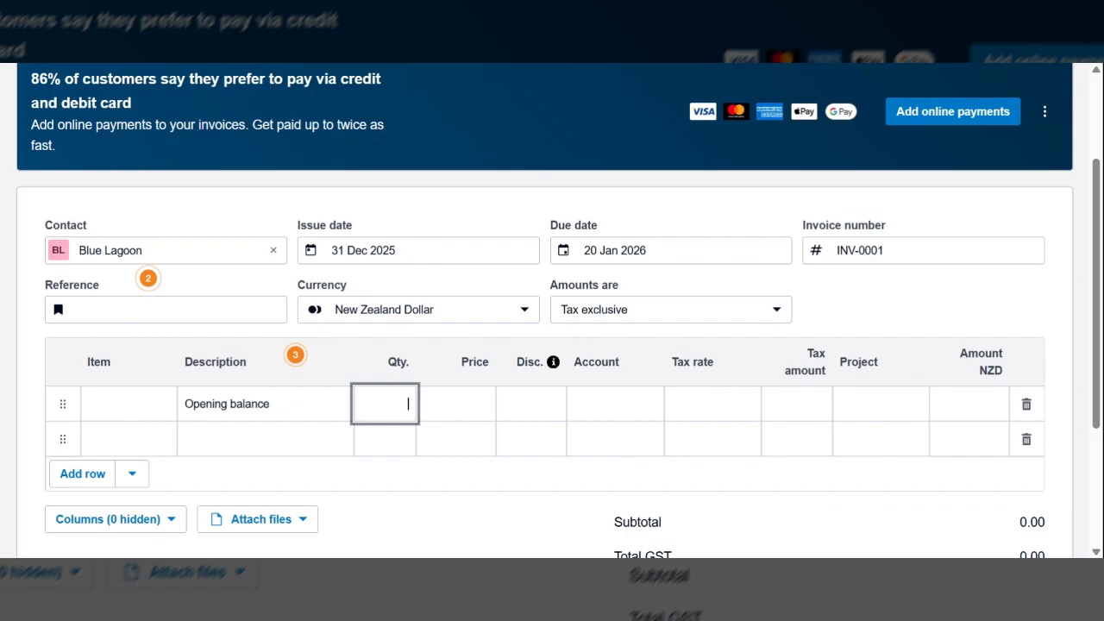
{"action": "type", "text": "1"}
{"action": "key", "text": "Tab"}
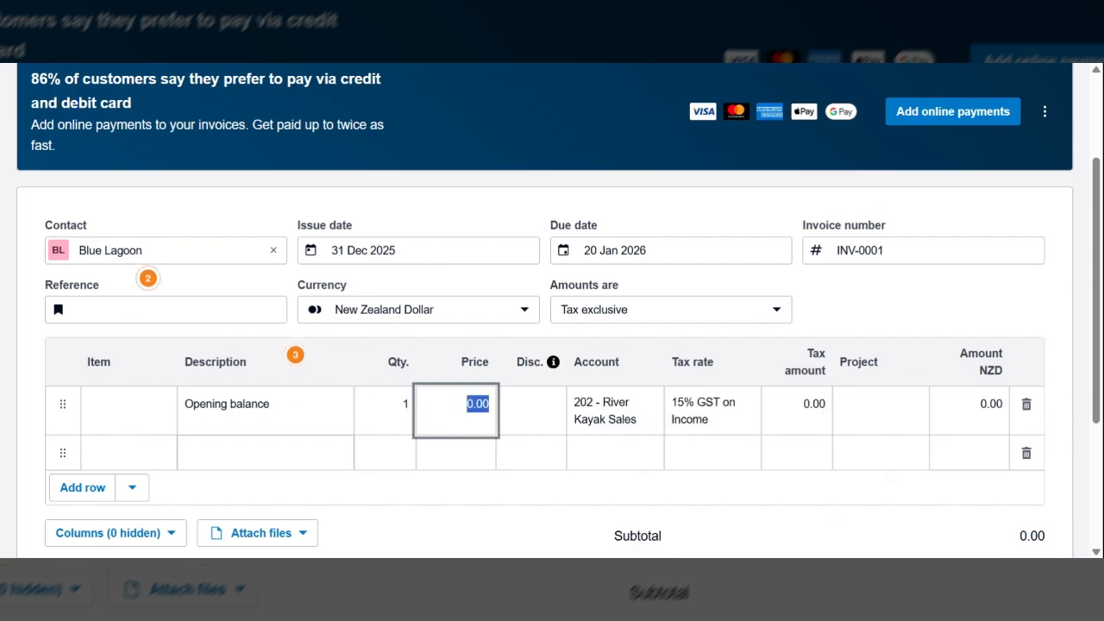
Step: Price the Opening balance line at 590 and assign it to account 840 - Historical Adjustment
{"action": "type", "text": "590"}
{"action": "key", "text": "Tab"}
{"action": "key", "text": "Tab"}
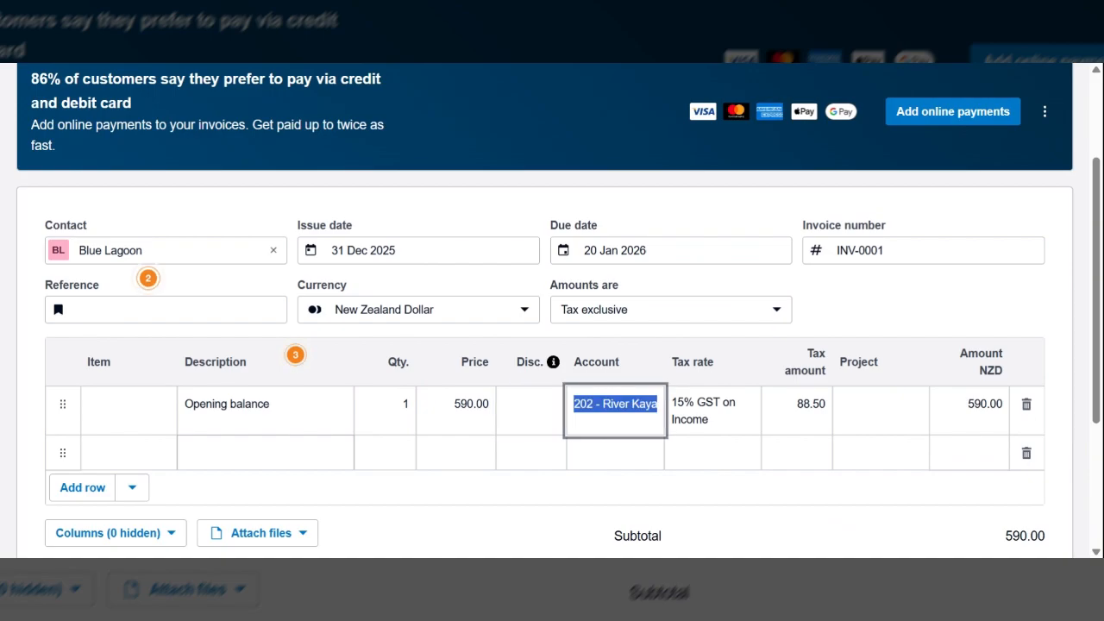
{"action": "type", "text": "his"}
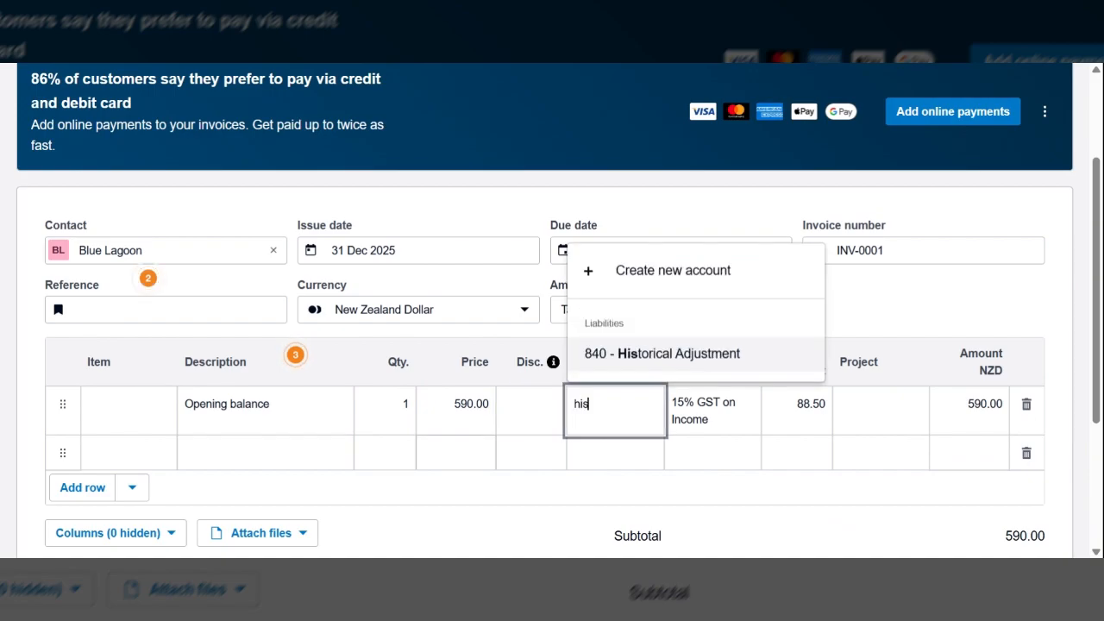
{"action": "key", "text": "Tab"}
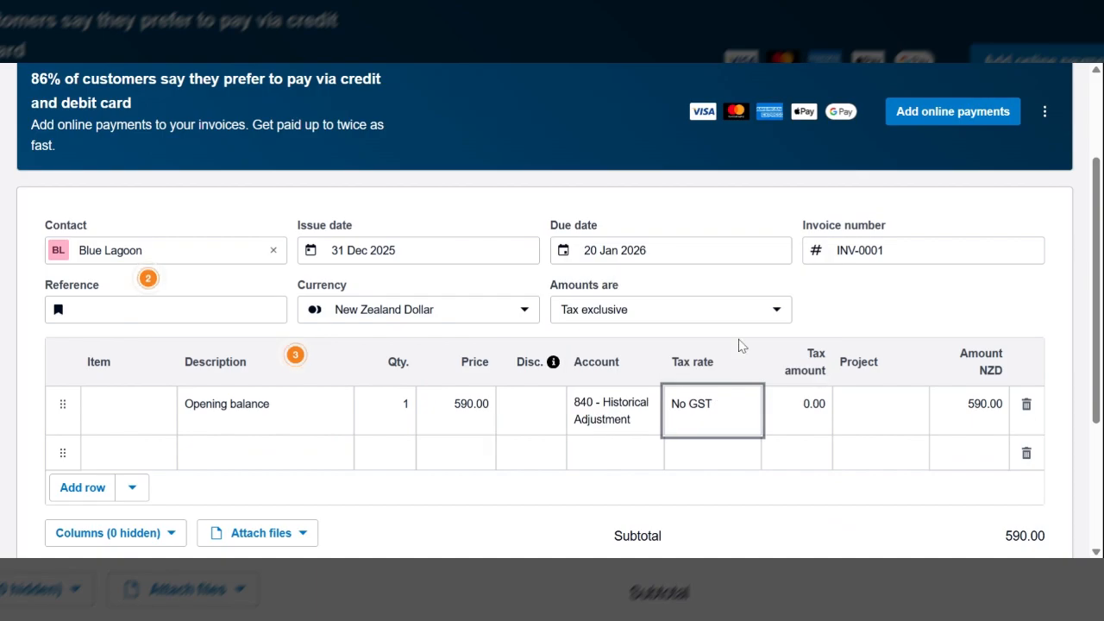
Step: Check the invoice's totals, then save the invoice and return to the sales invoice list
{"action": "scroll", "coordinate": [794, 409], "scroll_direction": "down", "scroll_amount": 1}
{"action": "scroll", "coordinate": [793, 409], "scroll_direction": "down", "scroll_amount": 1}
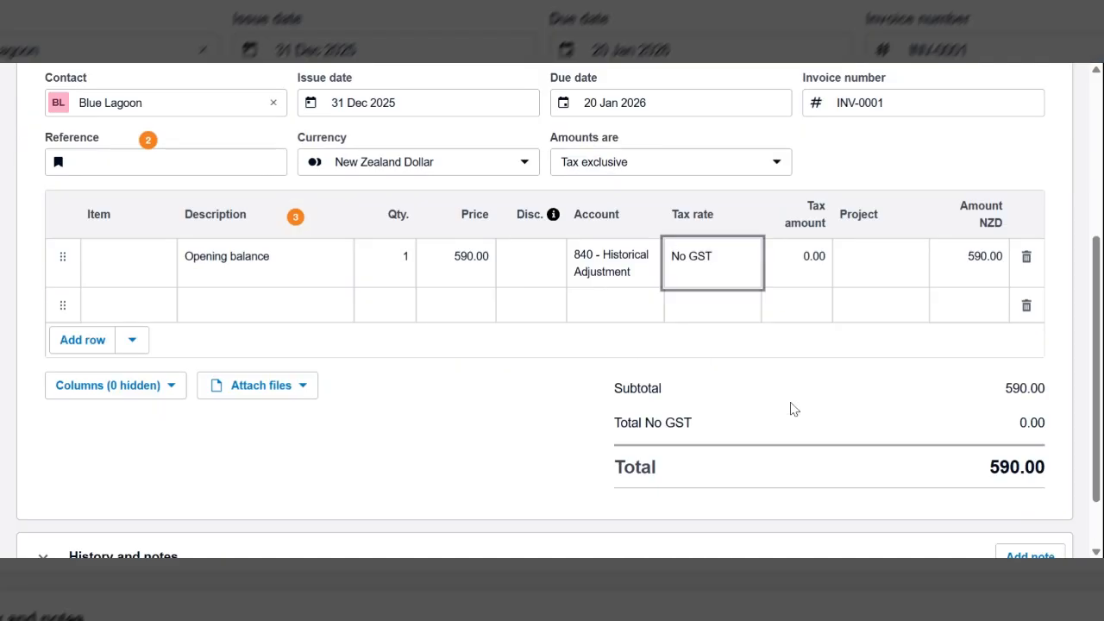
{"action": "scroll", "coordinate": [793, 409], "scroll_direction": "down", "scroll_amount": 1}
{"action": "scroll", "coordinate": [794, 409], "scroll_direction": "down", "scroll_amount": 1}
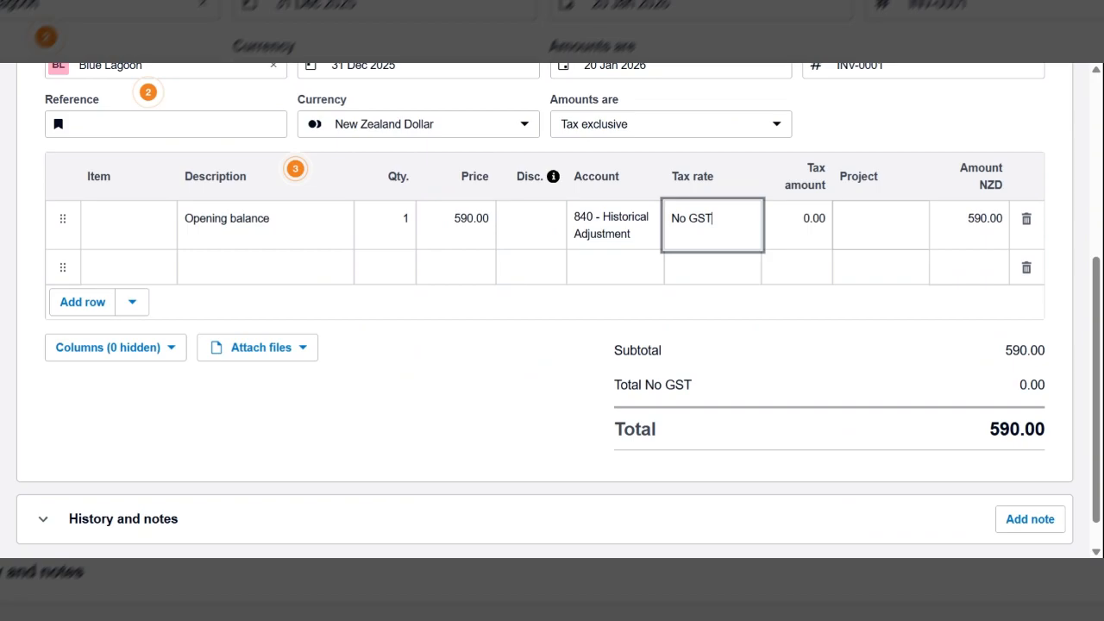
{"action": "scroll", "coordinate": [977, 393], "scroll_direction": "down", "scroll_amount": 1}
{"action": "scroll", "coordinate": [977, 393], "scroll_direction": "up", "scroll_amount": 5}
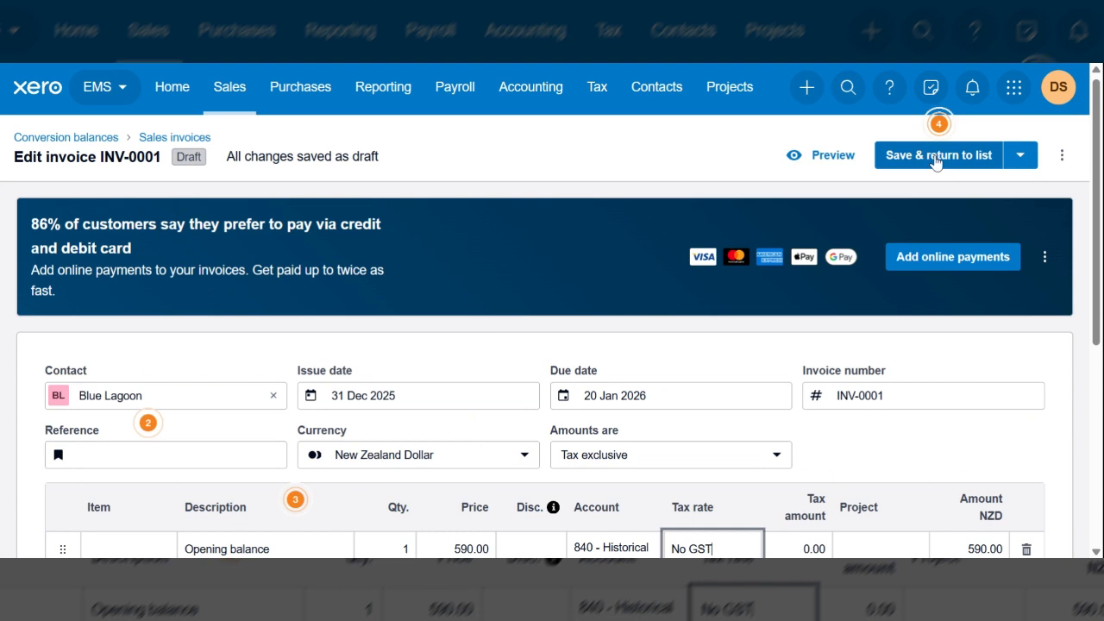
{"action": "left_click", "coordinate": [936, 163]}
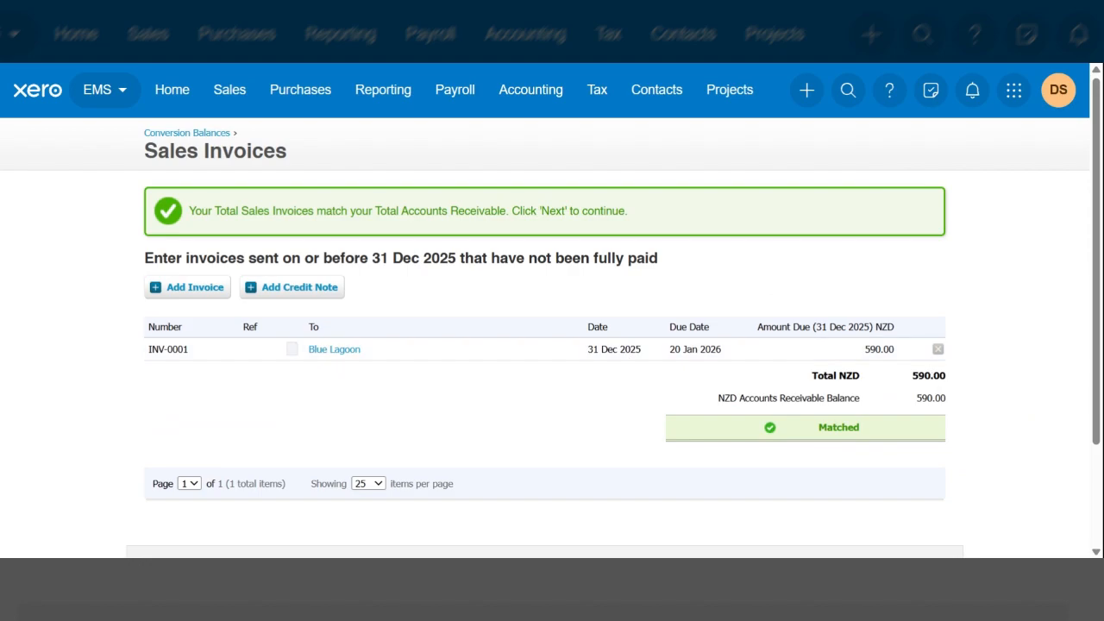
Step: Check the sales invoices against Accounts Receivable, continue to the unpaid bills stage and start a new historic bill
{"action": "scroll", "coordinate": [934, 416], "scroll_direction": "down", "scroll_amount": 2}
{"action": "scroll", "coordinate": [935, 415], "scroll_direction": "up", "scroll_amount": 1}
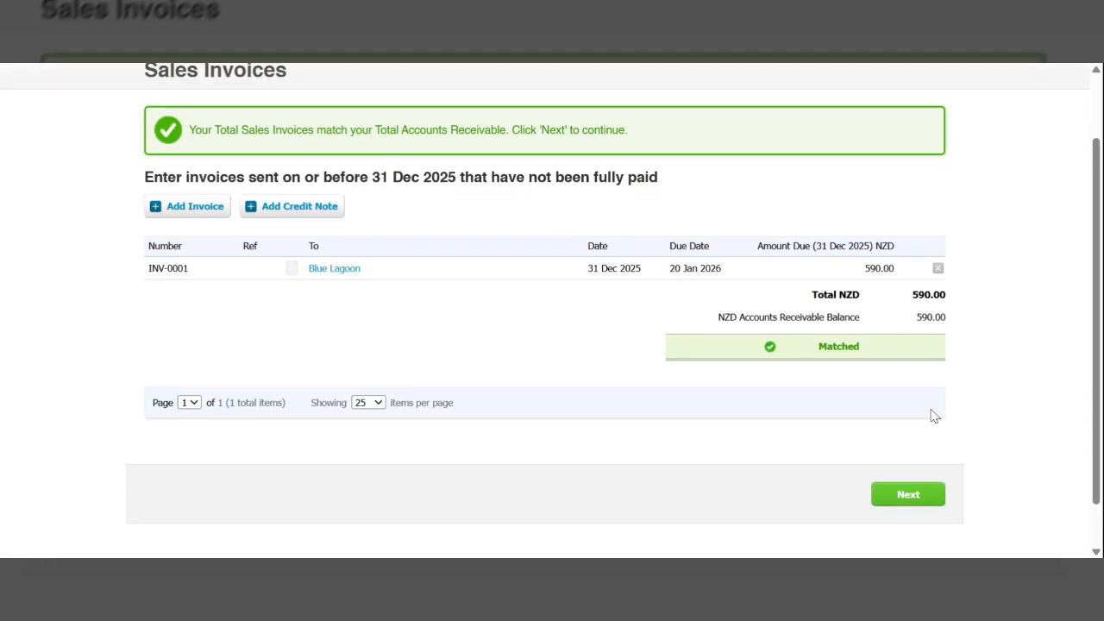
{"action": "left_click", "coordinate": [918, 500]}
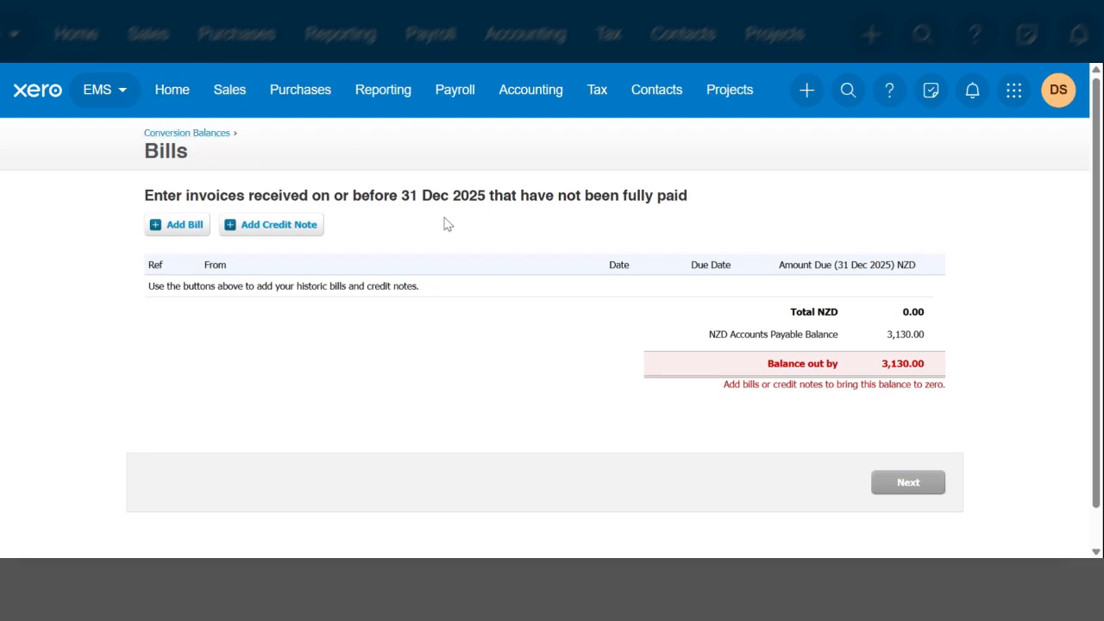
{"action": "left_click", "coordinate": [173, 229]}
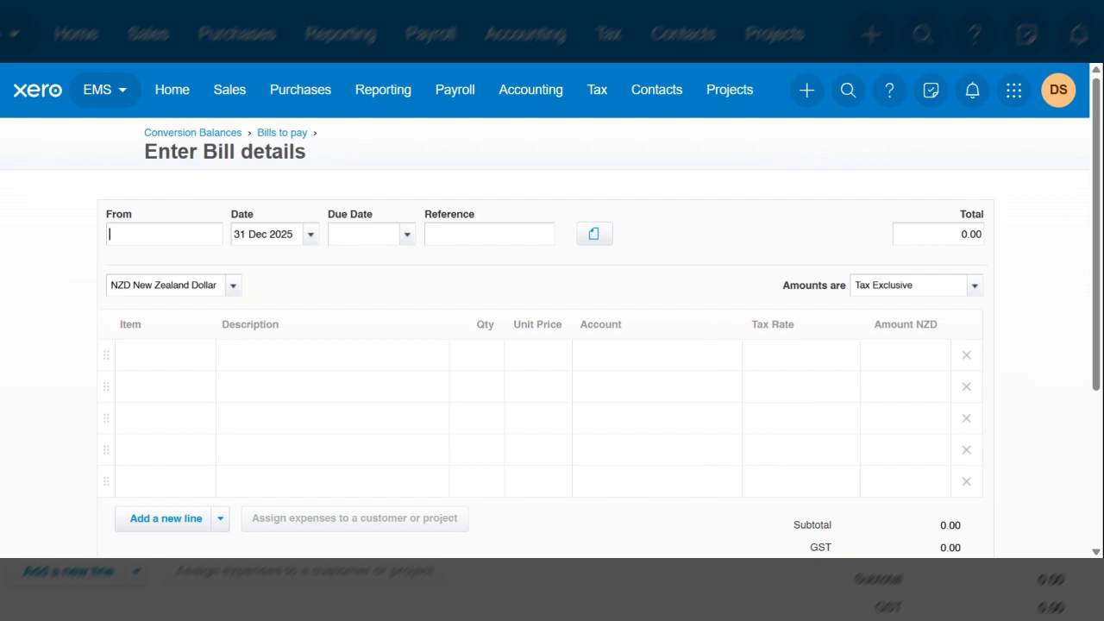
Step: Fill the bill header with new supplier Kayak World, due date 20 Jan 2026 and total 3130
{"action": "type", "text": "Kayak"}
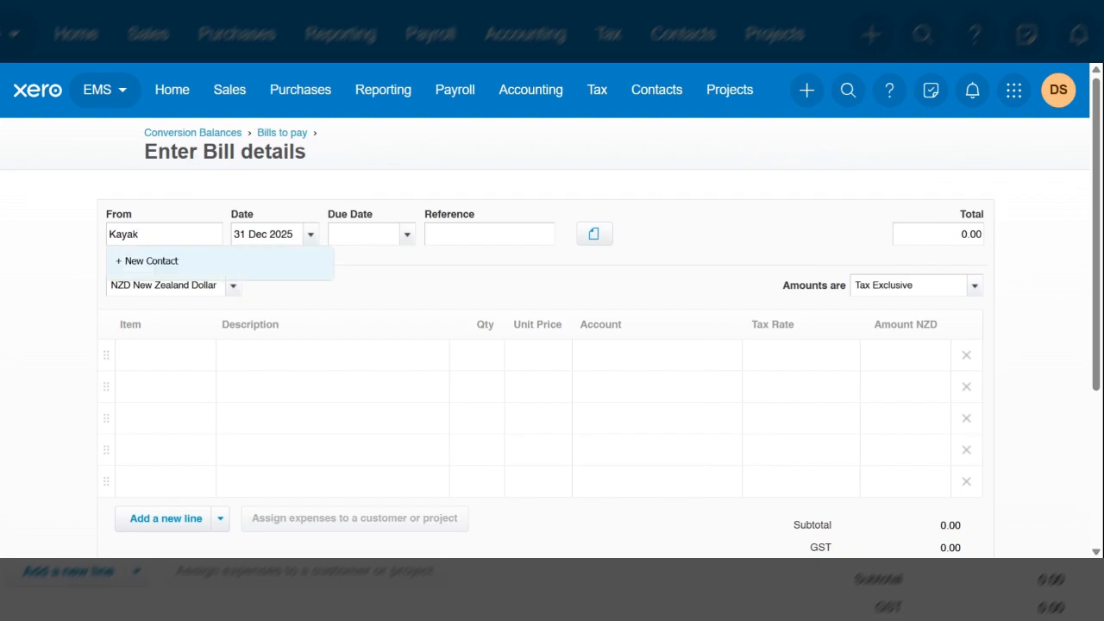
{"action": "type", "text": " World"}
{"action": "key", "text": "Tab"}
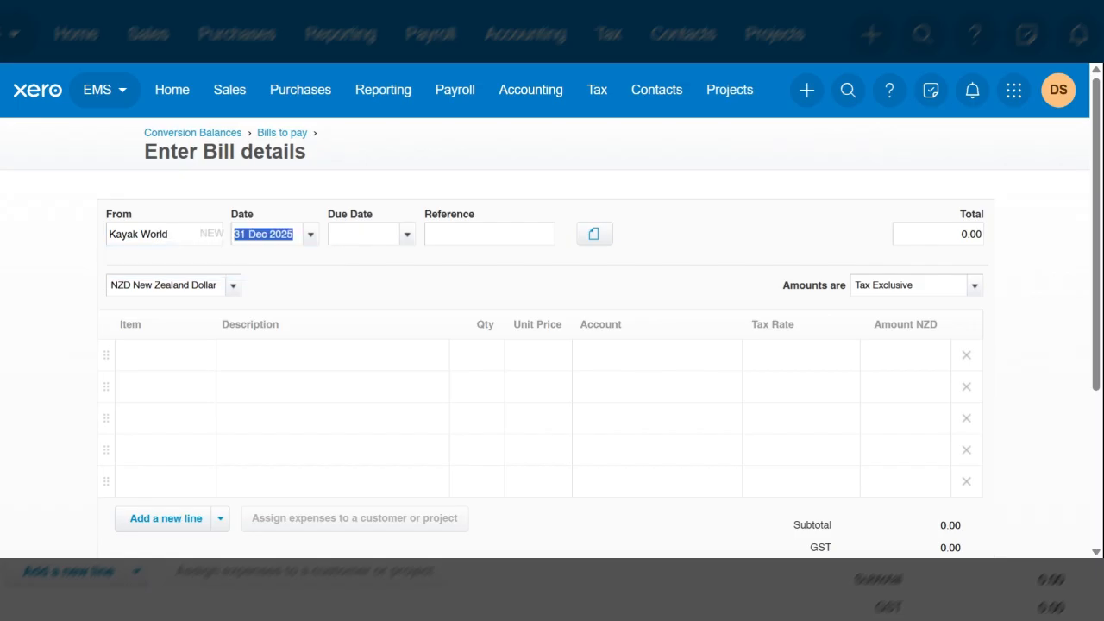
{"action": "key", "text": "Tab"}
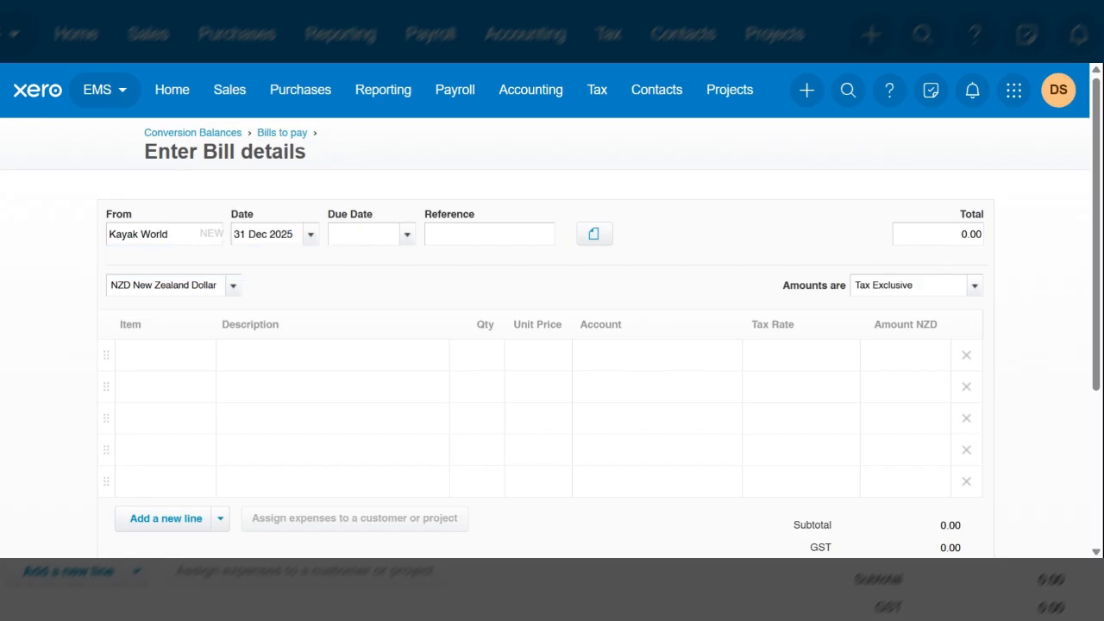
{"action": "type", "text": "+20"}
{"action": "key", "text": "Tab"}
{"action": "key", "text": "Tab"}
{"action": "type", "text": "3130"}
{"action": "key", "text": "Tab"}
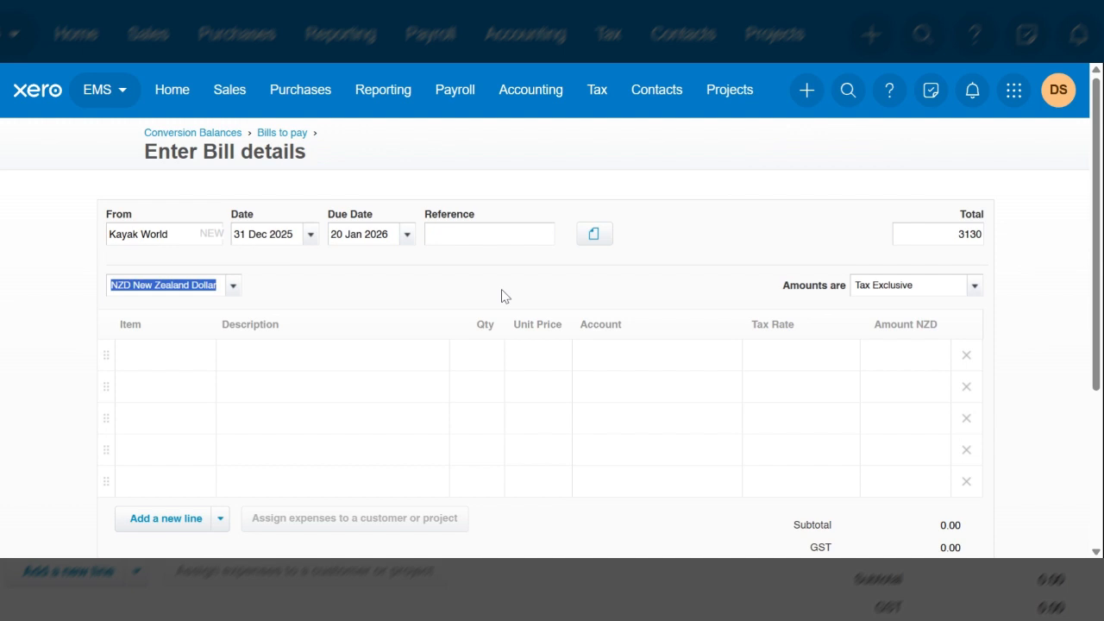
Step: Describe the bill's first line as Opening balance with a quantity of 1
{"action": "left_click", "coordinate": [178, 360]}
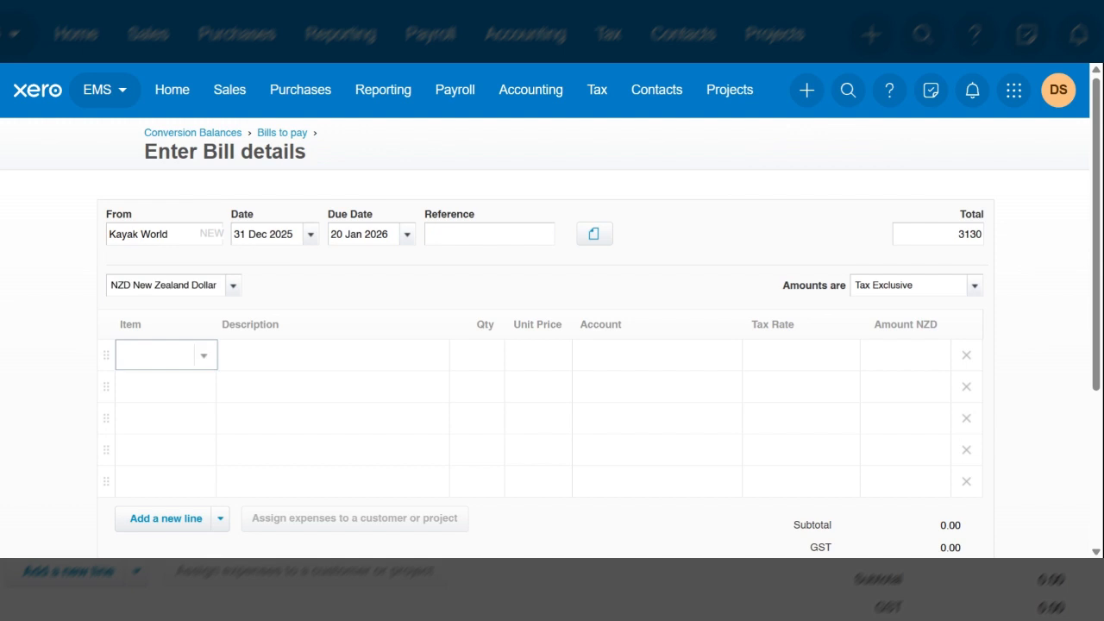
{"action": "left_click", "coordinate": [276, 365]}
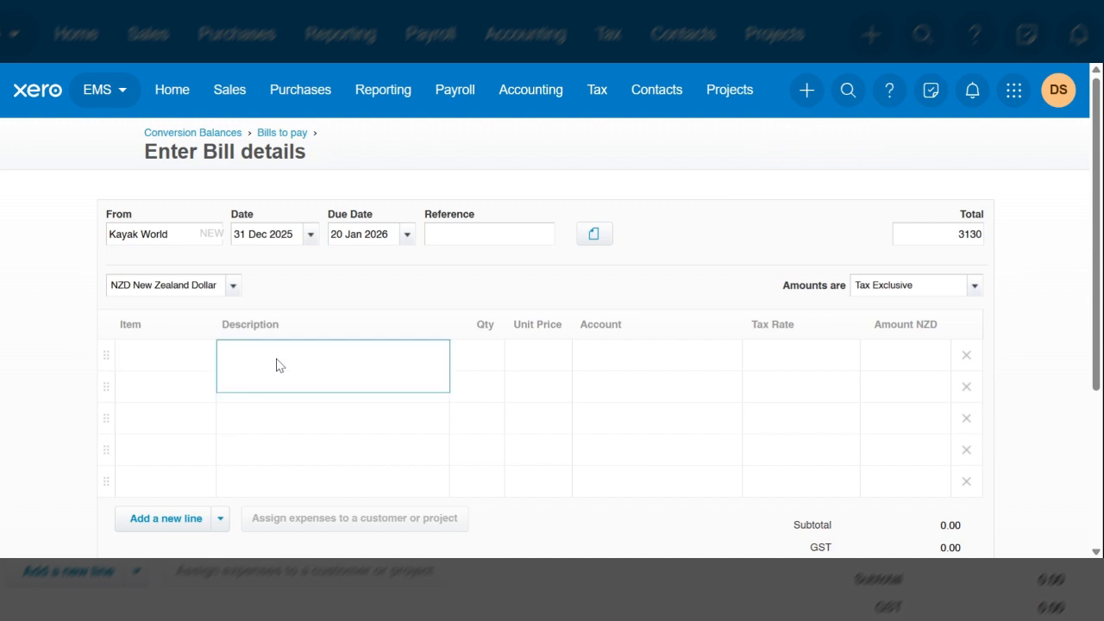
{"action": "type", "text": "Opening balance"}
{"action": "key", "text": "Tab"}
{"action": "type", "text": "1"}
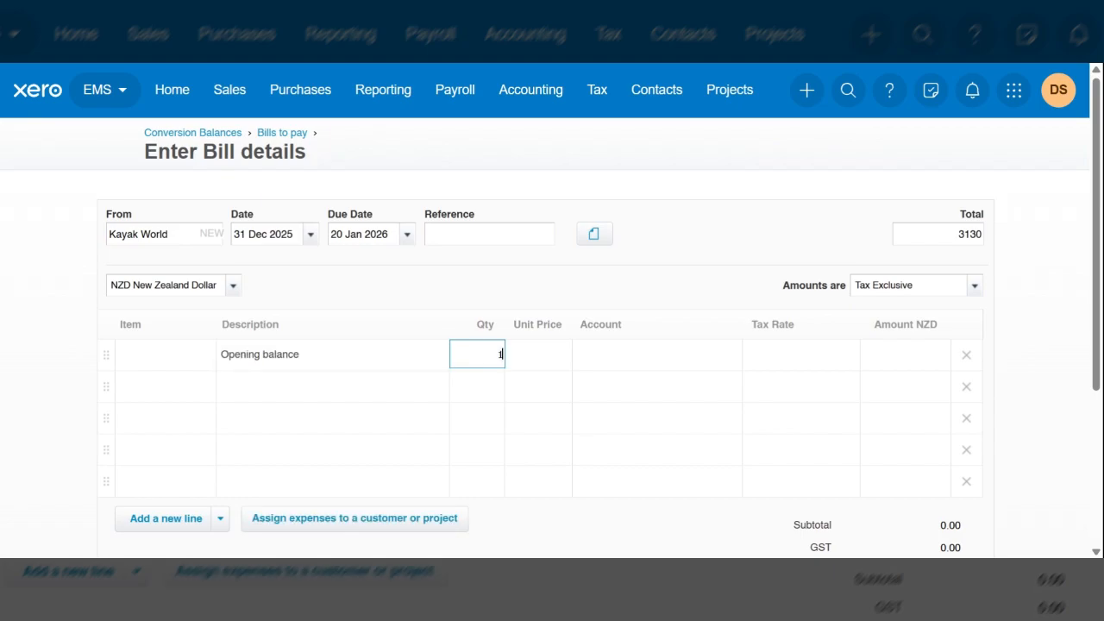
Step: Price the bill's Opening balance line at 3130 and assign it to account 840 - Historical Adjustment
{"action": "key", "text": "Tab"}
{"action": "type", "text": "31"}
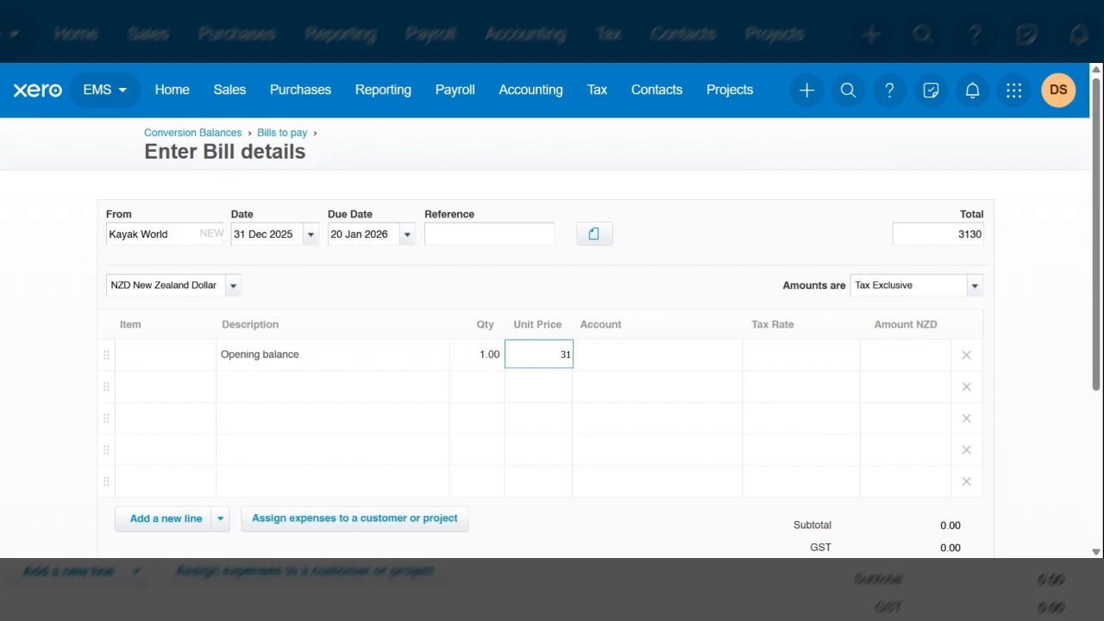
{"action": "type", "text": "30"}
{"action": "key", "text": "Tab"}
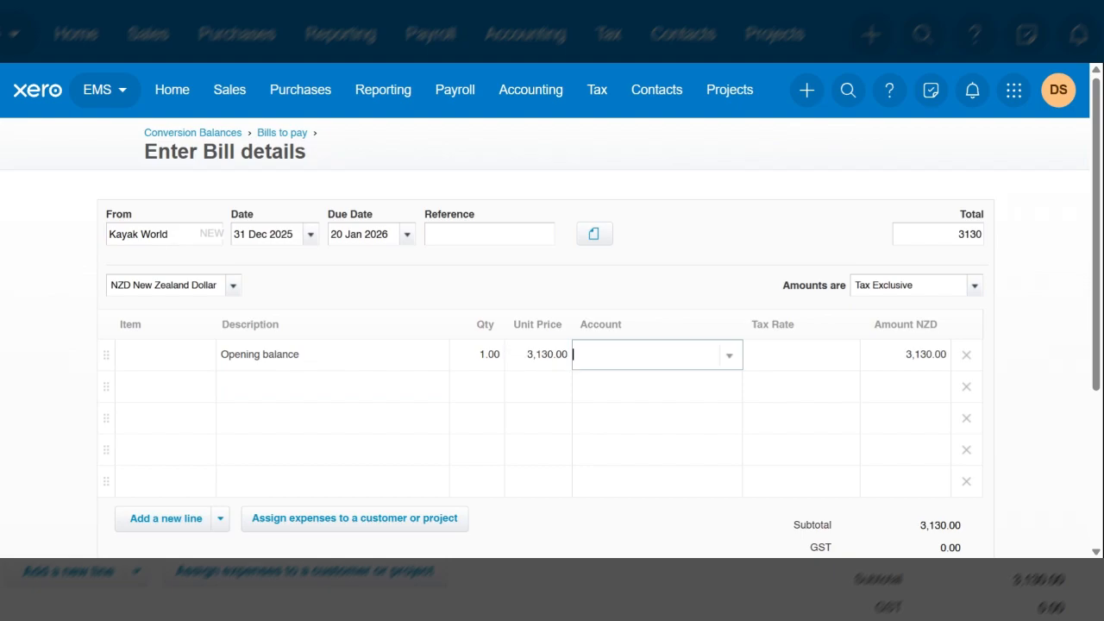
{"action": "type", "text": "hist"}
{"action": "key", "text": "Tab"}
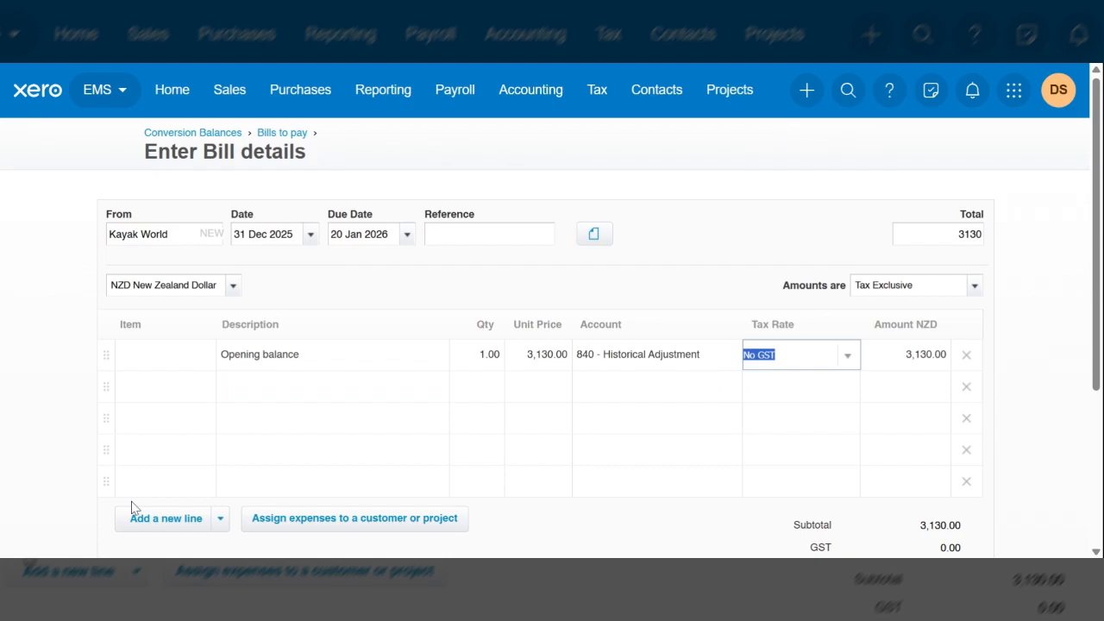
Step: Save the Kayak World bill, check the bills against Accounts Payable and continue to the next conversion stage
{"action": "scroll", "coordinate": [200, 443], "scroll_direction": "down", "scroll_amount": 1}
{"action": "scroll", "coordinate": [200, 443], "scroll_direction": "down", "scroll_amount": 1}
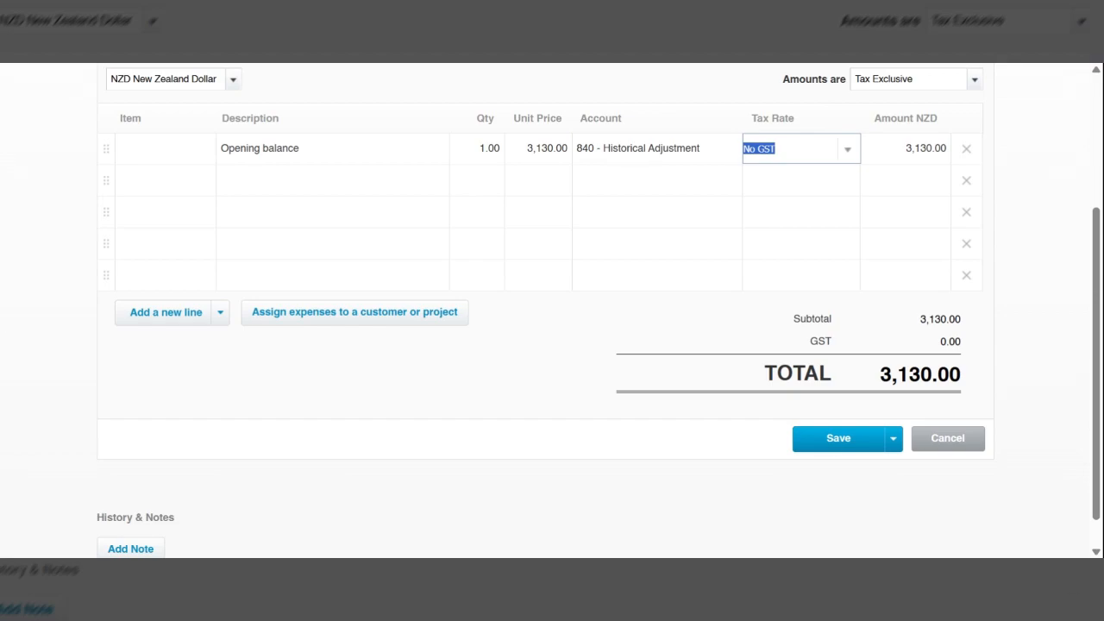
{"action": "left_click", "coordinate": [838, 440]}
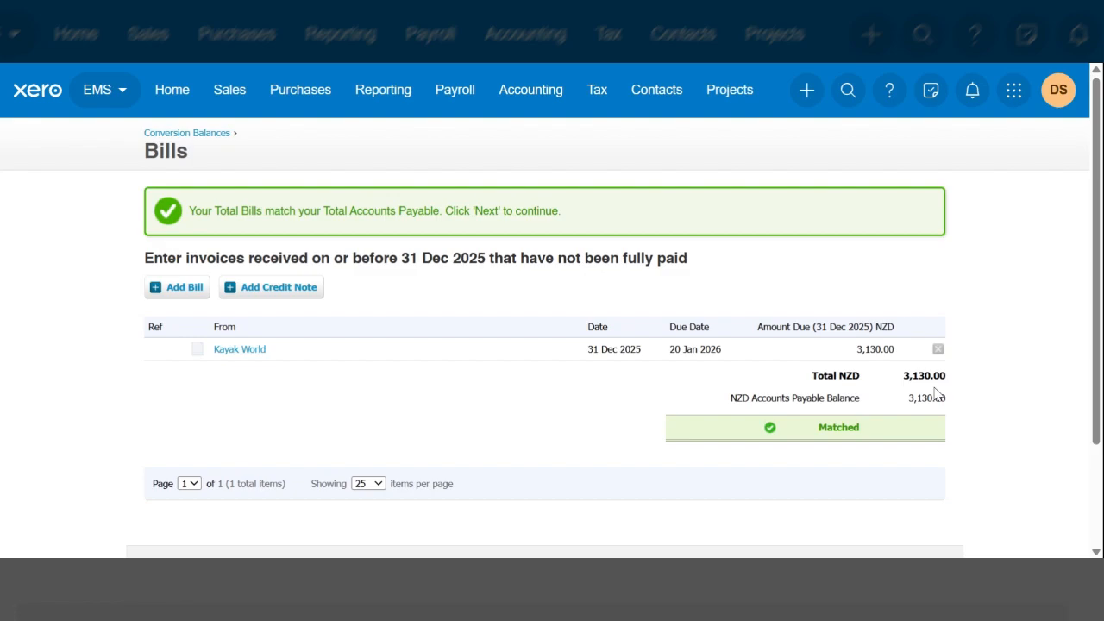
{"action": "scroll", "coordinate": [936, 393], "scroll_direction": "down", "scroll_amount": 1}
{"action": "scroll", "coordinate": [909, 468], "scroll_direction": "down", "scroll_amount": 1}
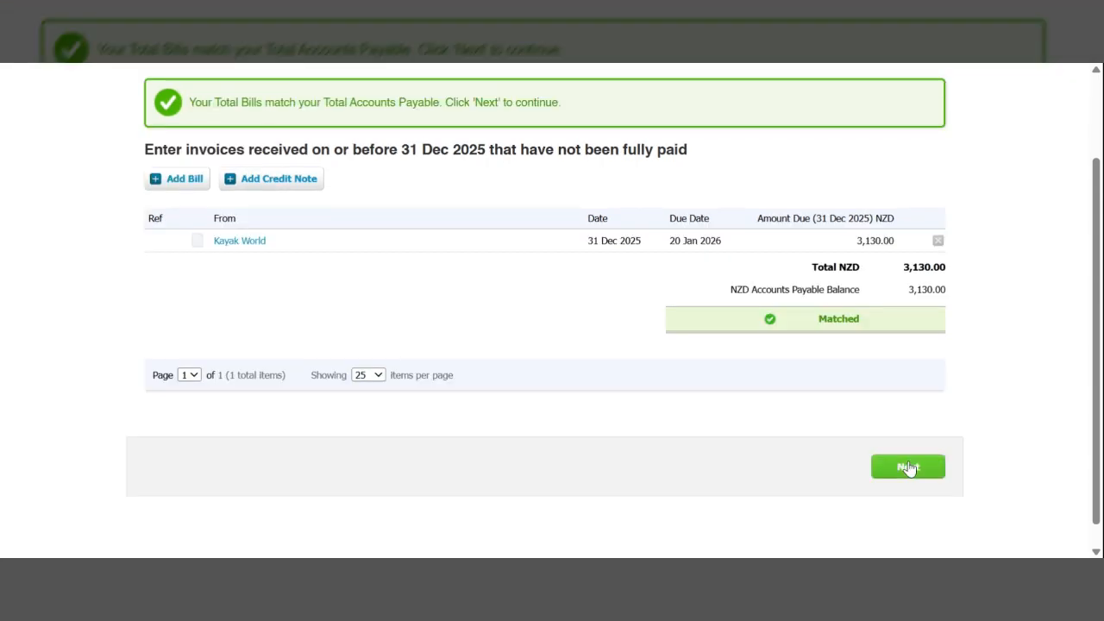
{"action": "left_click", "coordinate": [909, 466]}
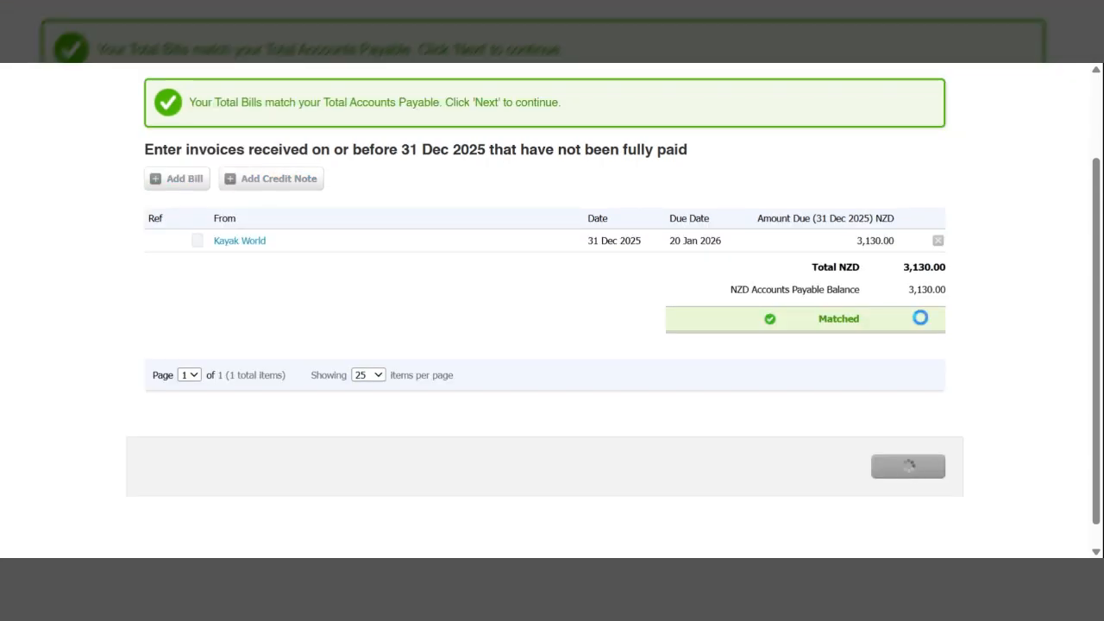